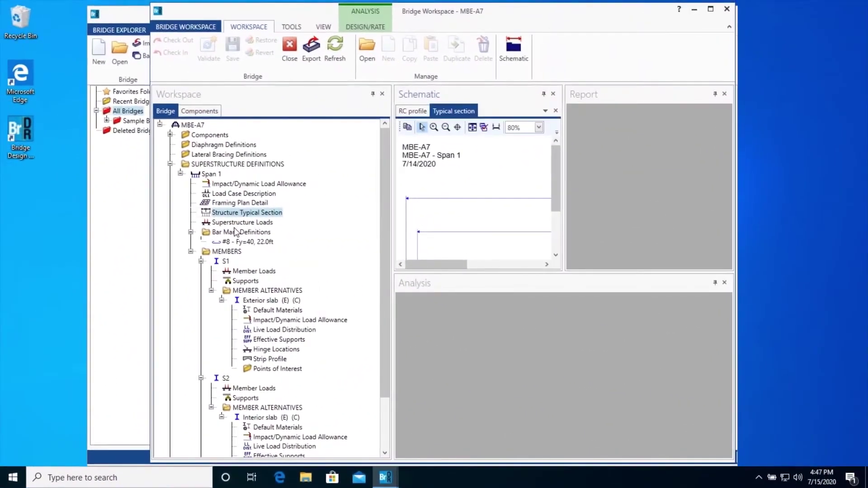
# Step: Collapse and select Span 1 in the MBE-A7 workspace tree
pyautogui.click(181, 174)
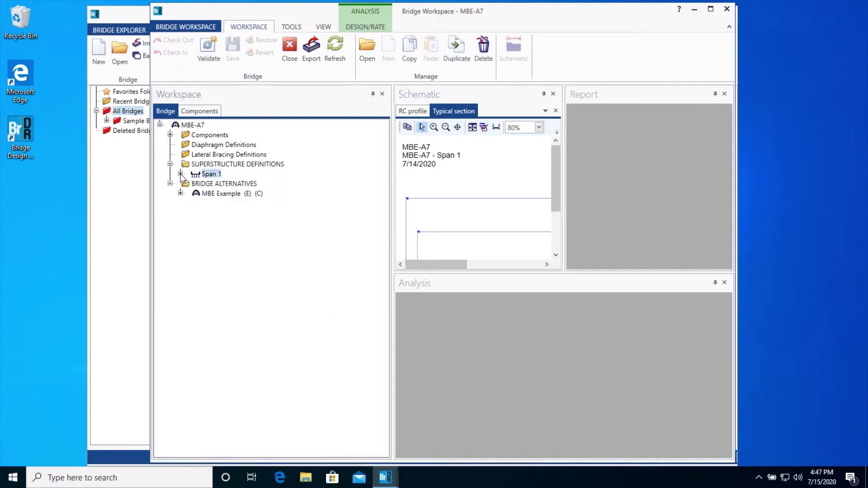
# Step: Validate Span 1 (21 messages, 0 errors), widen the report to read the warnings, then close it
pyautogui.click(556, 111)
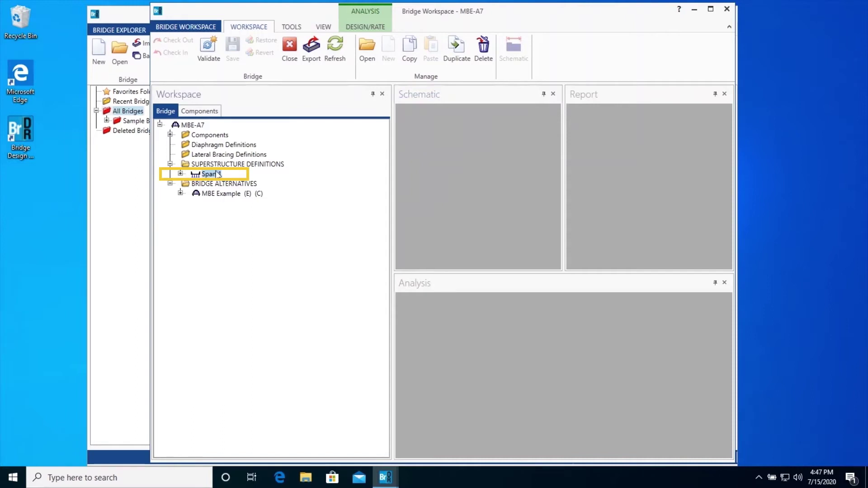
pyautogui.click(209, 47)
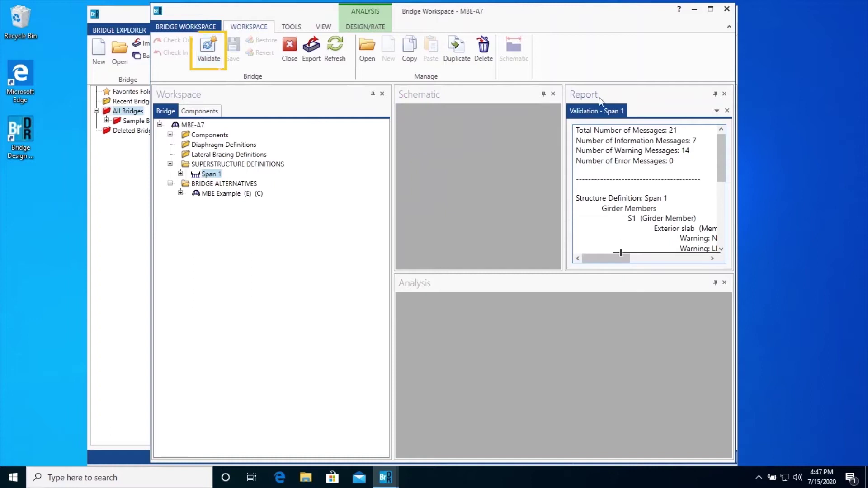
pyautogui.moveTo(590, 111); pyautogui.dragTo(302, 153)
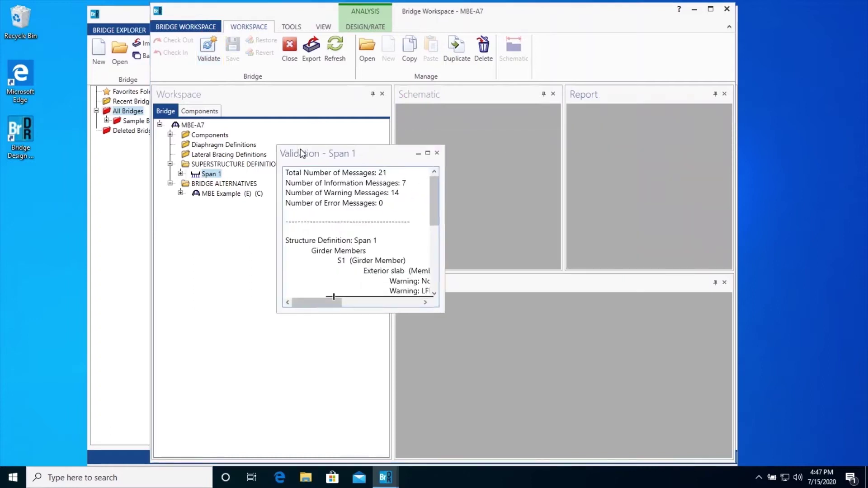
pyautogui.moveTo(445, 209); pyautogui.dragTo(695, 209)
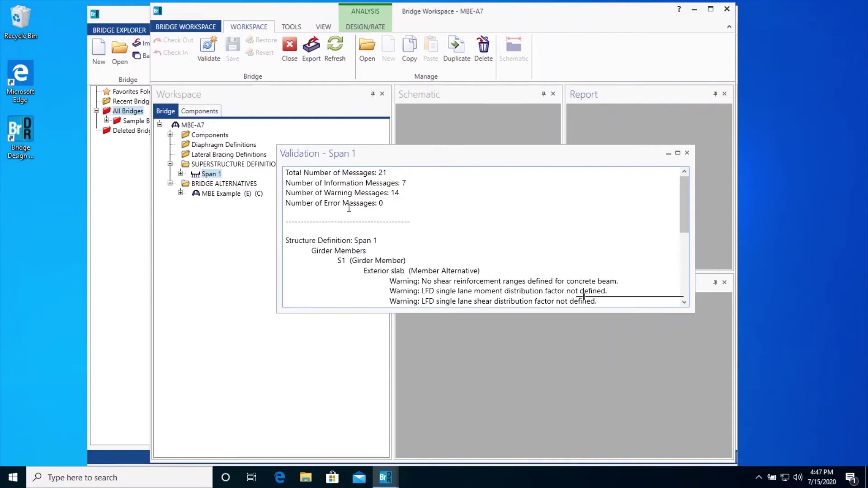
pyautogui.moveTo(373, 154); pyautogui.dragTo(649, 186)
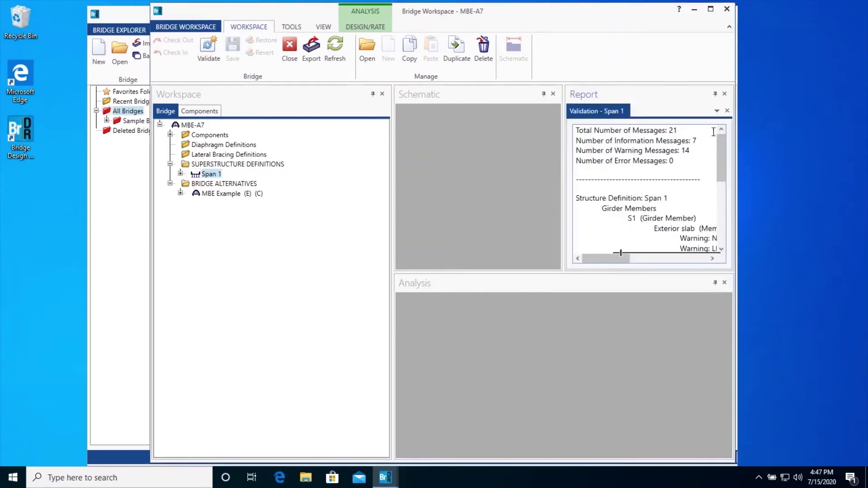
pyautogui.click(728, 111)
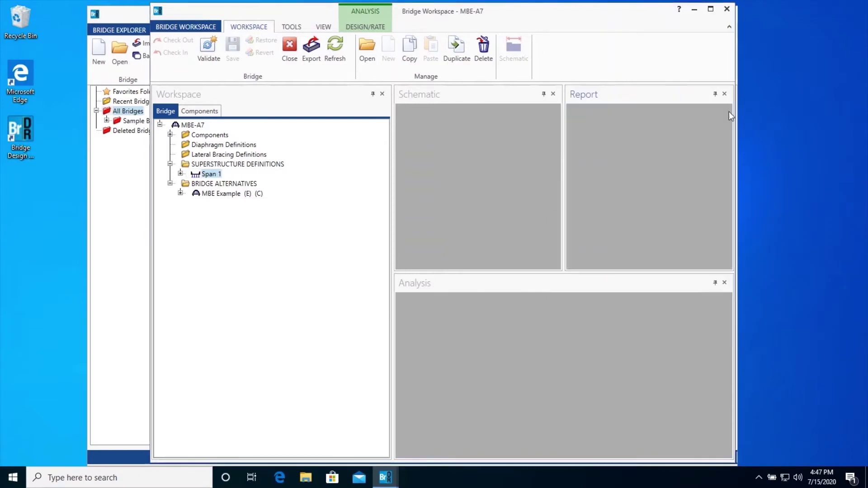
# Step: Validate the Span 1 Exterior slab member alternative and close its report
pyautogui.click(181, 174)
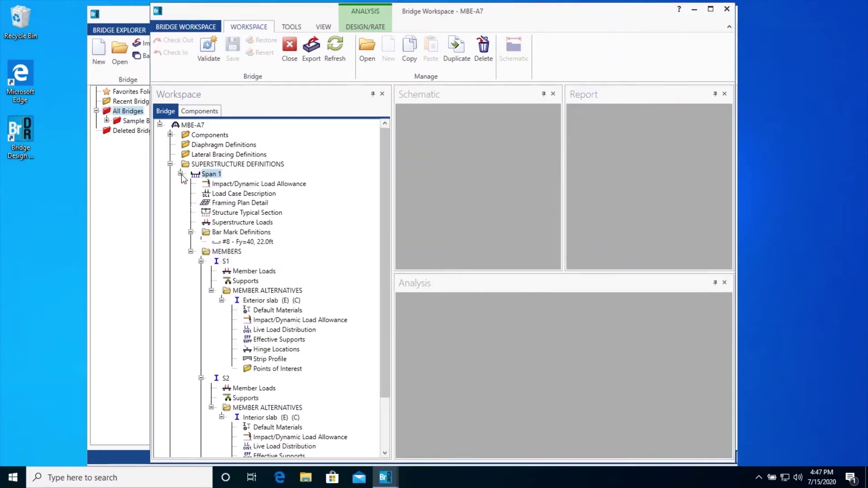
pyautogui.click(271, 301)
pyautogui.click(208, 50)
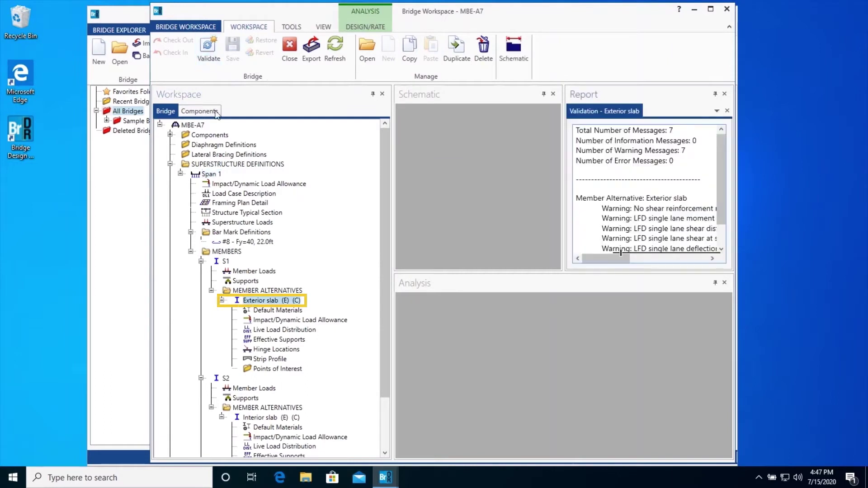
pyautogui.click(727, 111)
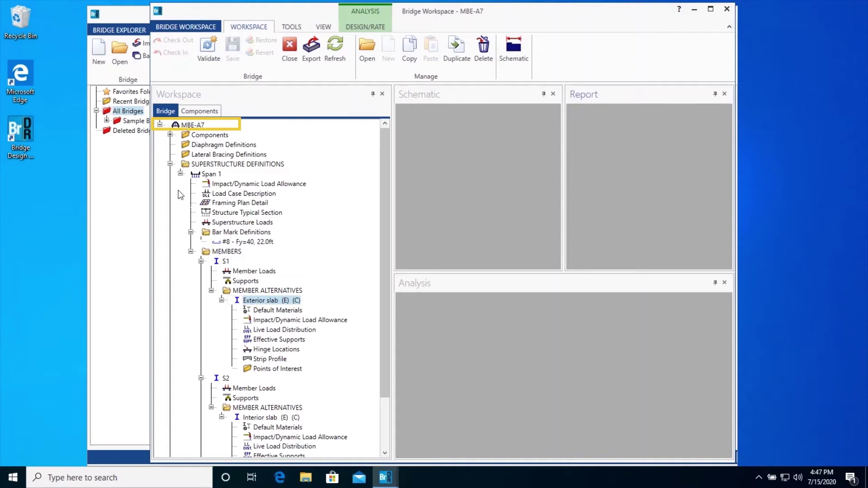
# Step: Validate the whole MBE-A7 bridge (34 messages, 1 error) and close the report
pyautogui.click(195, 127)
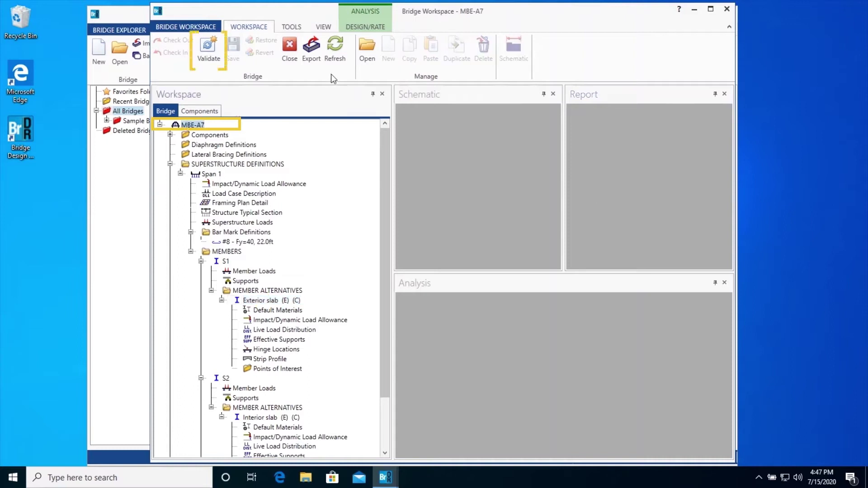
pyautogui.click(208, 51)
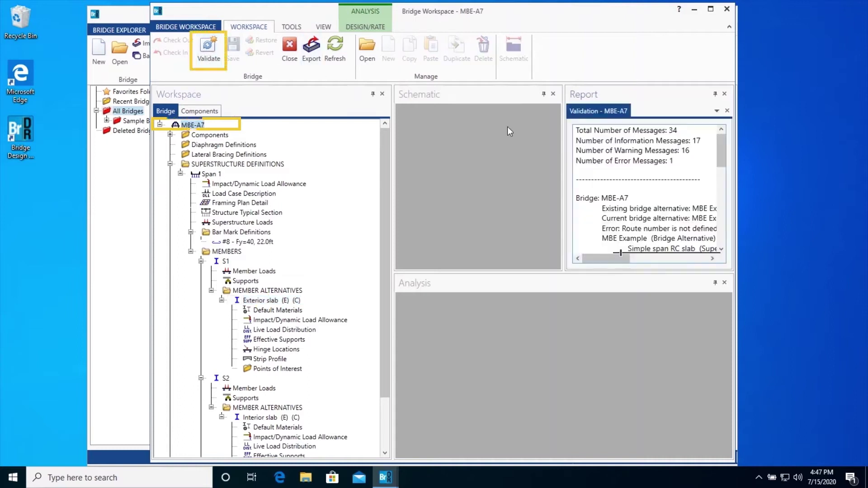
pyautogui.click(727, 111)
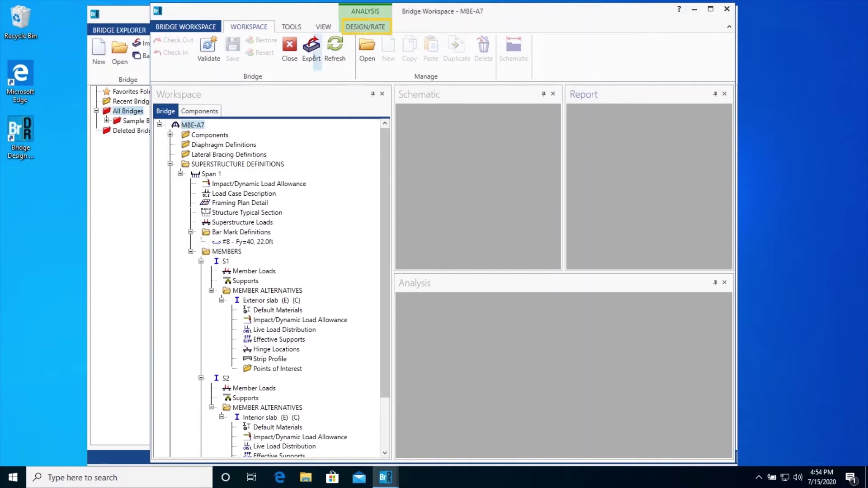
# Step: Set Analysis Settings to an LFD Line Girder rating and look over the Output report options
pyautogui.click(357, 28)
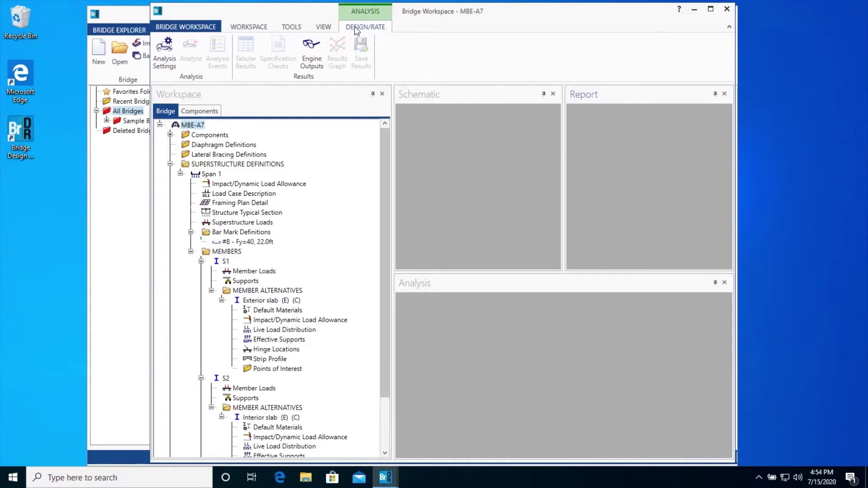
pyautogui.click(166, 57)
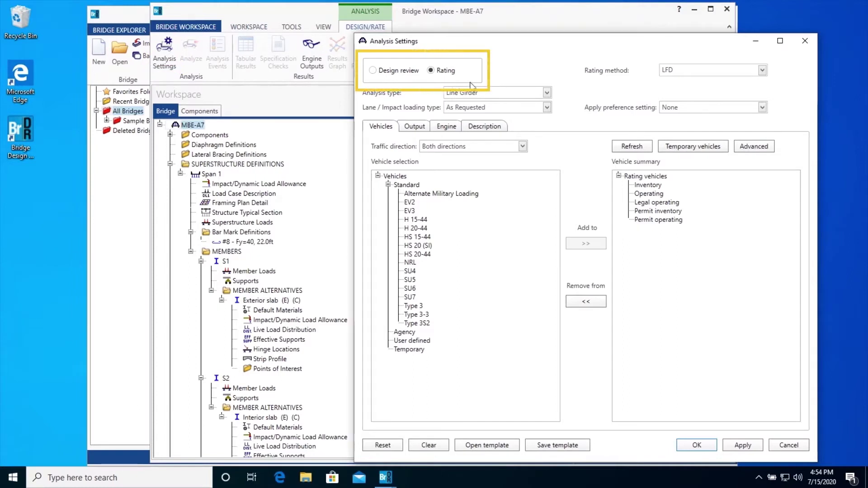
pyautogui.click(695, 73)
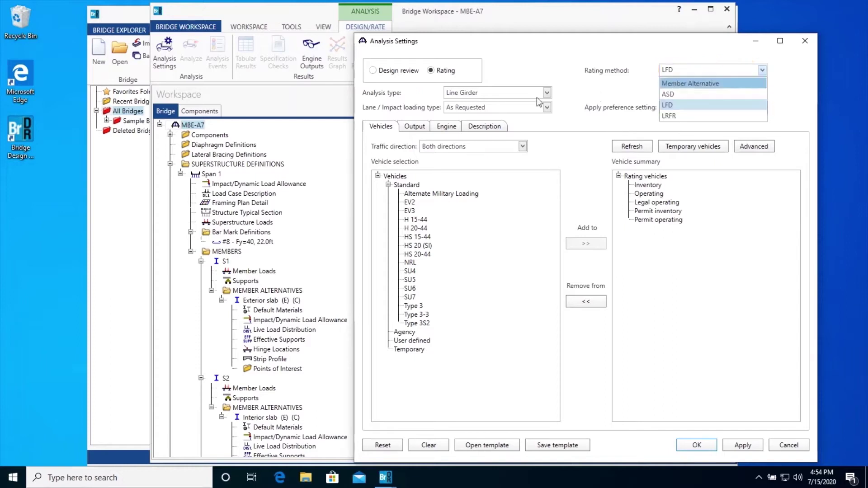
pyautogui.click(522, 95)
pyautogui.click(522, 95)
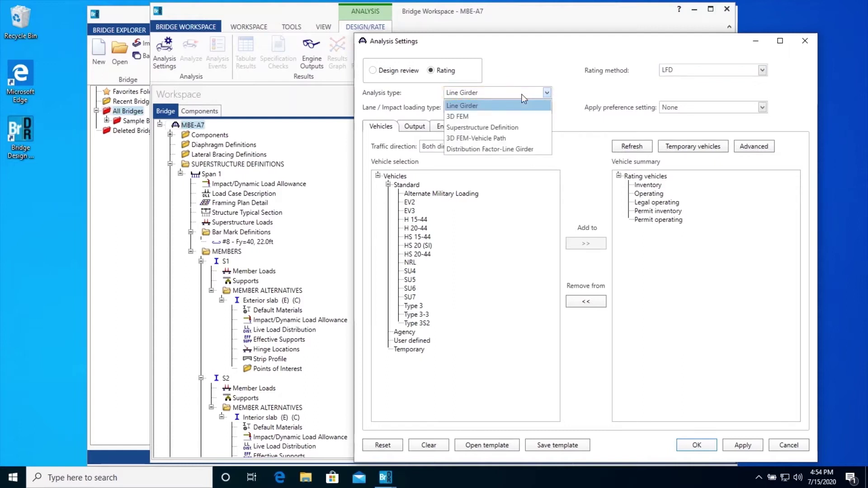
pyautogui.click(522, 94)
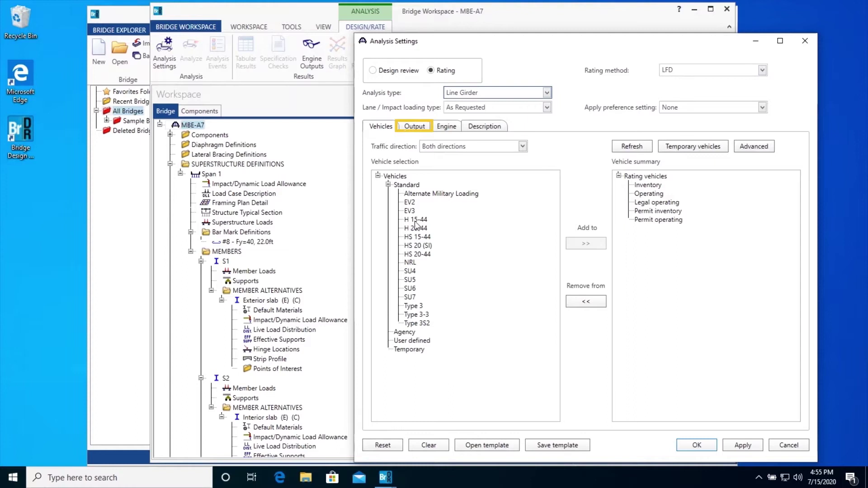
pyautogui.click(419, 127)
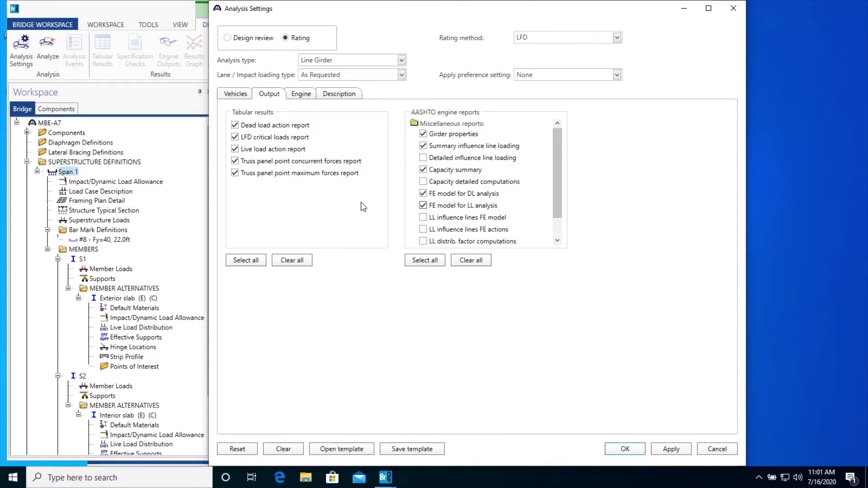
# Step: Switch to LRFD design review with HL-93 (US) as the design load and EV2 as the permit load
pyautogui.click(237, 95)
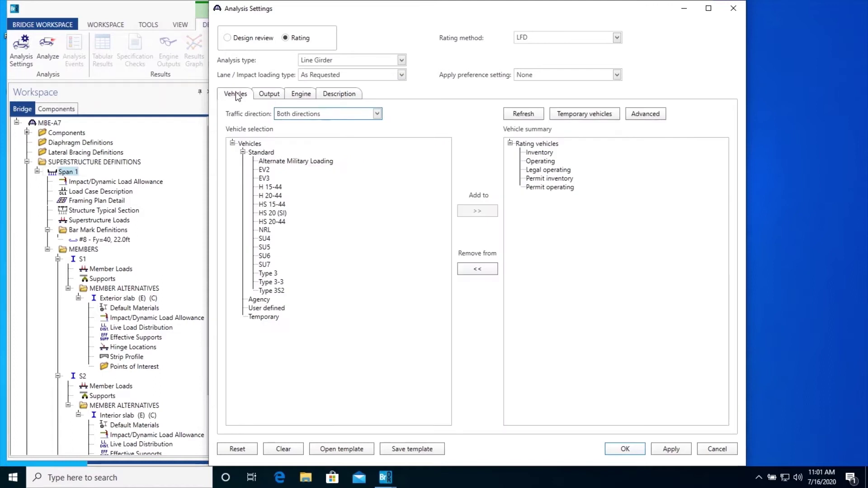
pyautogui.click(239, 40)
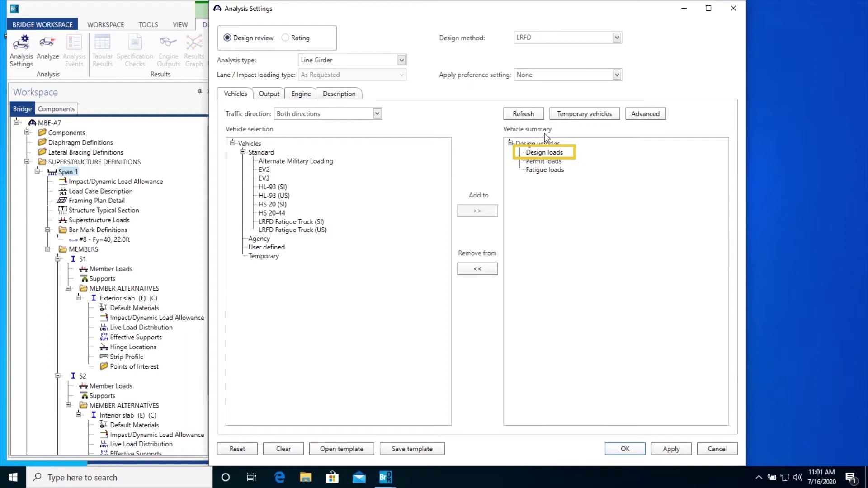
pyautogui.click(545, 153)
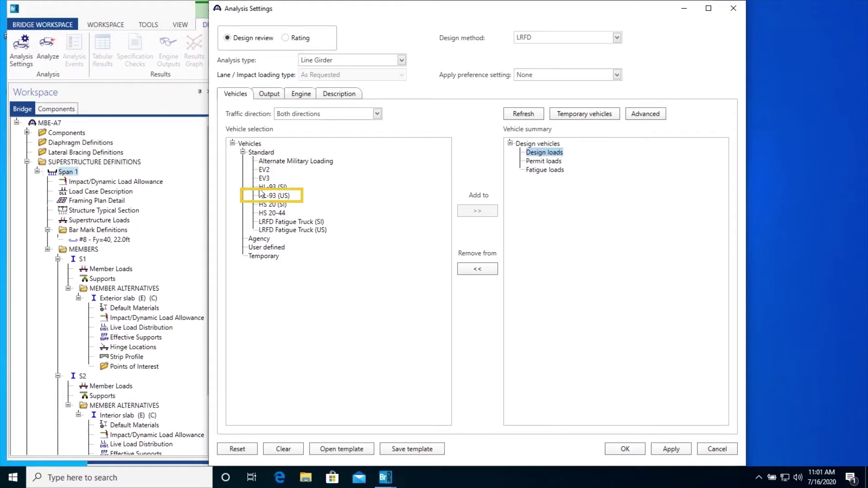
pyautogui.click(280, 199)
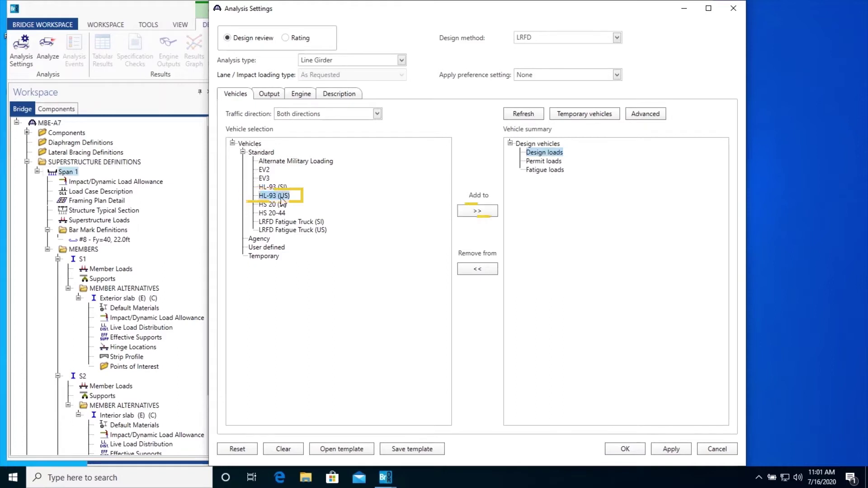
pyautogui.click(482, 213)
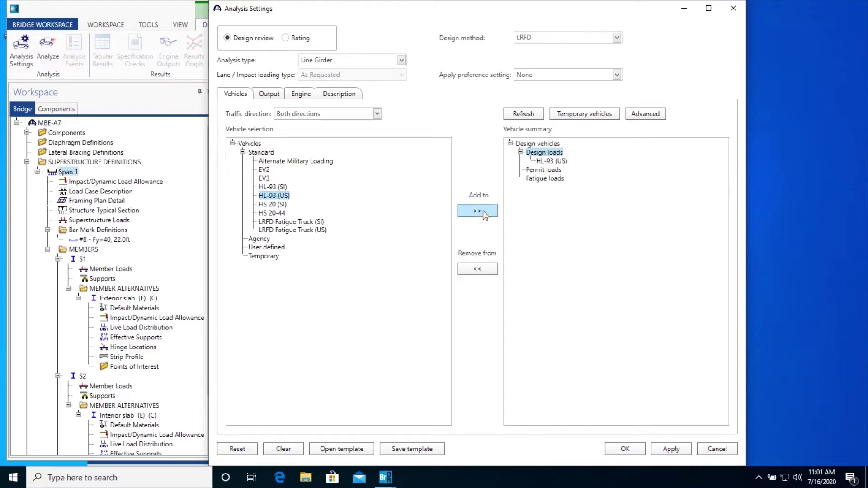
pyautogui.click(539, 171)
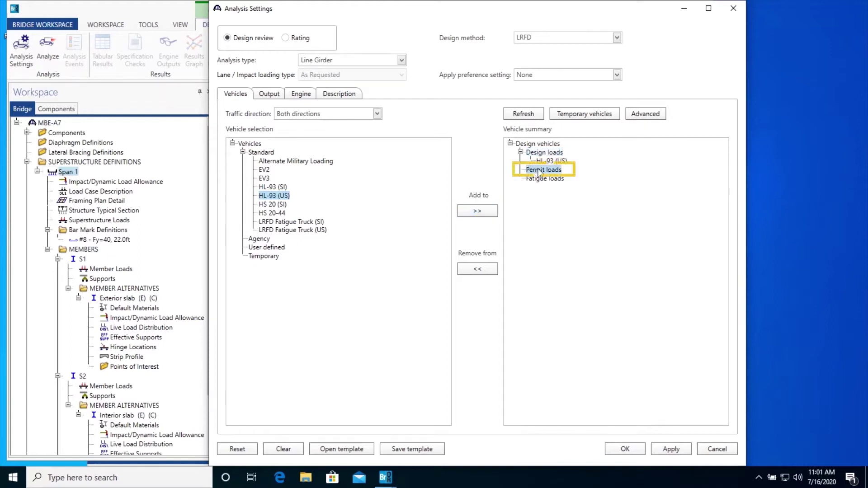
pyautogui.click(264, 170)
pyautogui.click(478, 211)
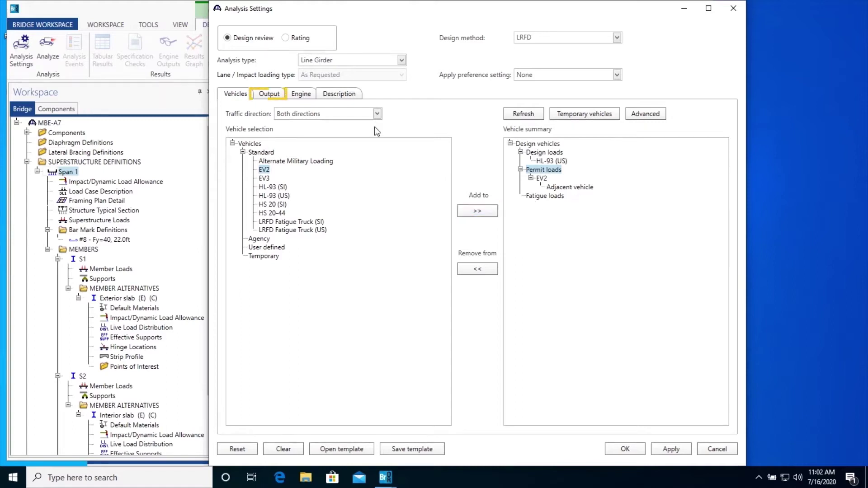
# Step: Include the detailed LRFD/LRFR concrete article output and accept the analysis settings
pyautogui.click(273, 102)
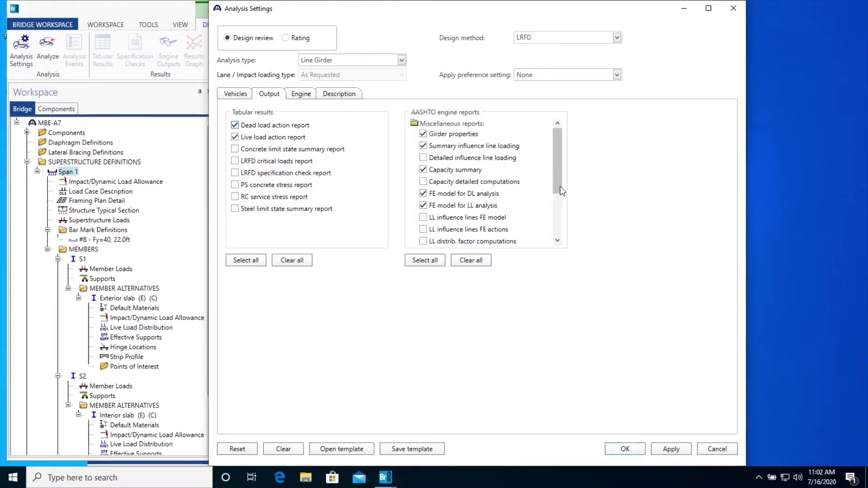
pyautogui.moveTo(555, 192); pyautogui.dragTo(555, 233)
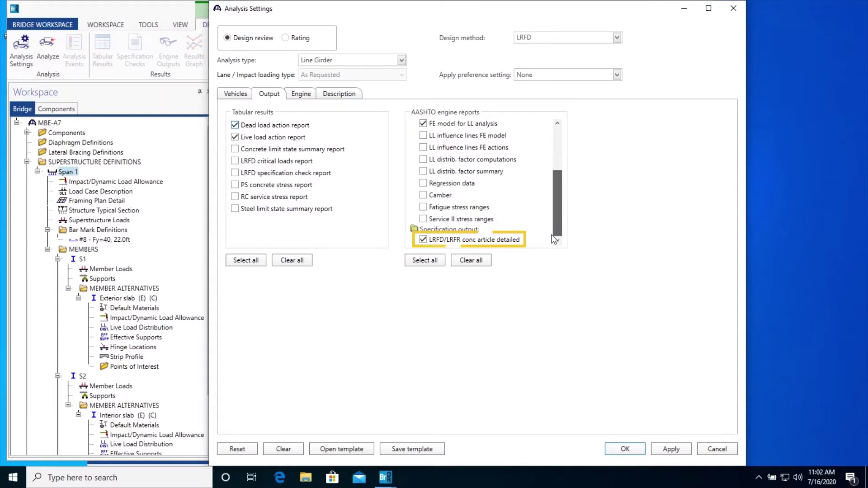
pyautogui.click(423, 241)
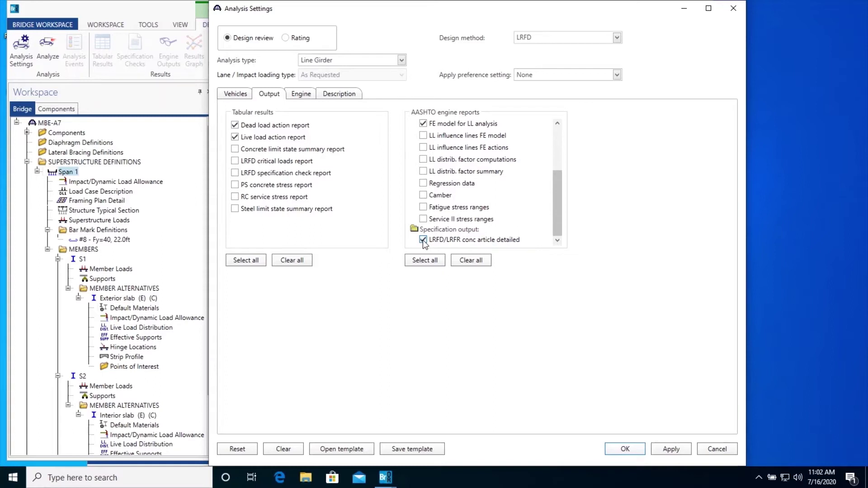
pyautogui.click(237, 95)
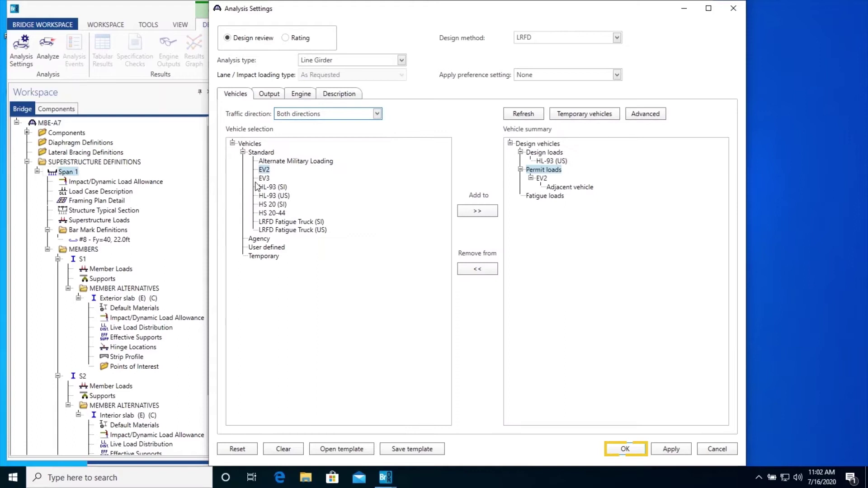
pyautogui.click(619, 451)
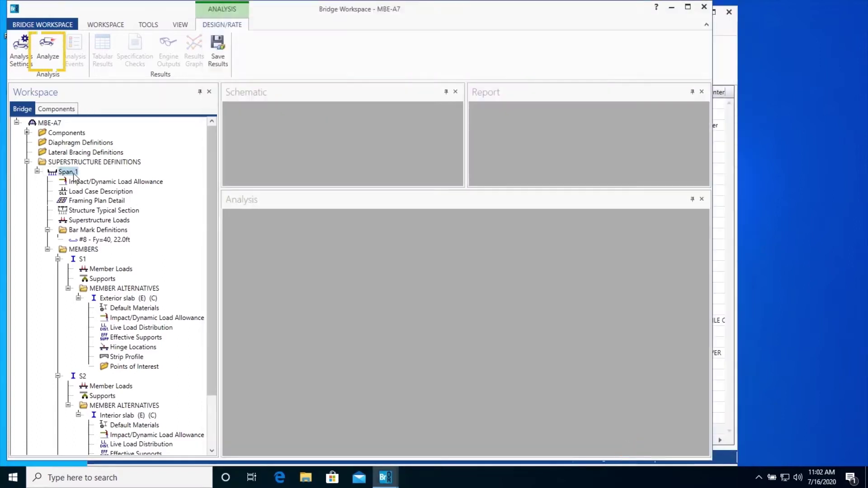
# Step: Run the Span 1 design review analysis and enlarge the list of six warnings
pyautogui.click(44, 50)
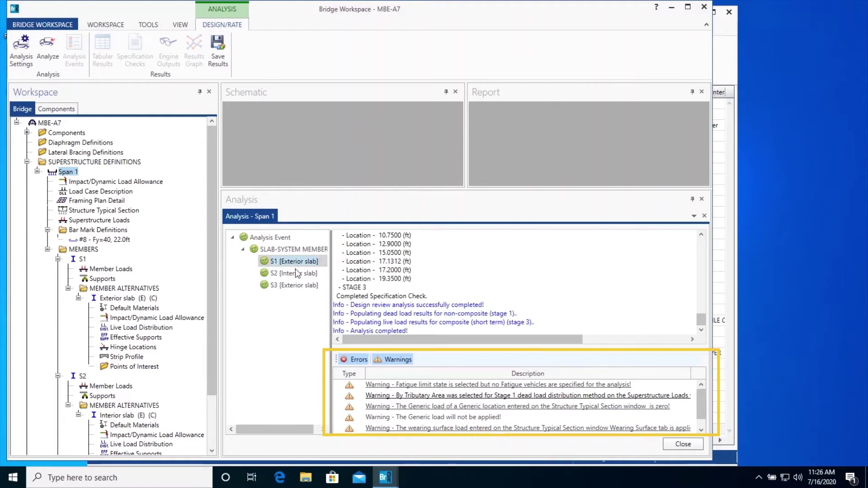
pyautogui.moveTo(553, 349); pyautogui.dragTo(553, 273)
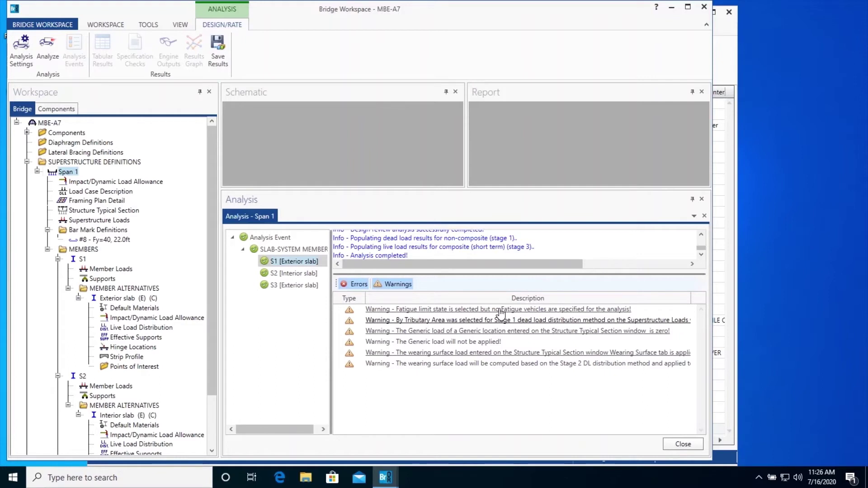
# Step: Inspect the Superstructure Loads cited by a warning, then open the S1 Exterior slab's tabular results
pyautogui.click(481, 321)
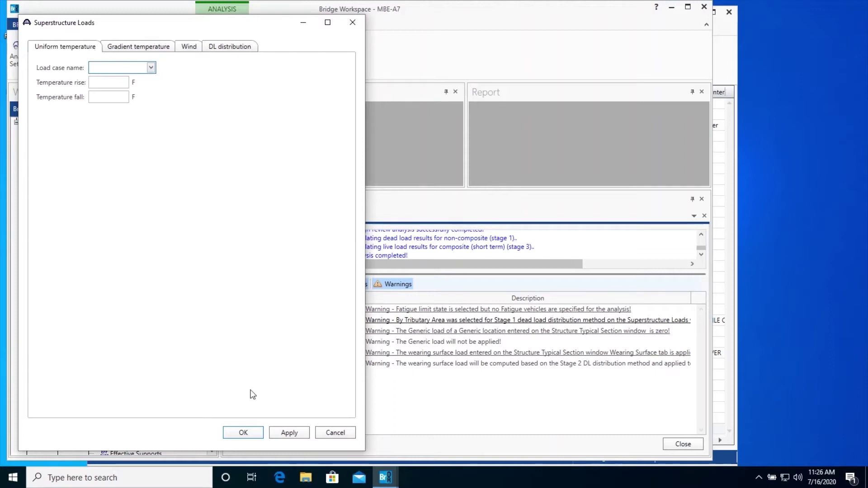
pyautogui.click(336, 432)
pyautogui.moveTo(447, 274); pyautogui.dragTo(437, 362)
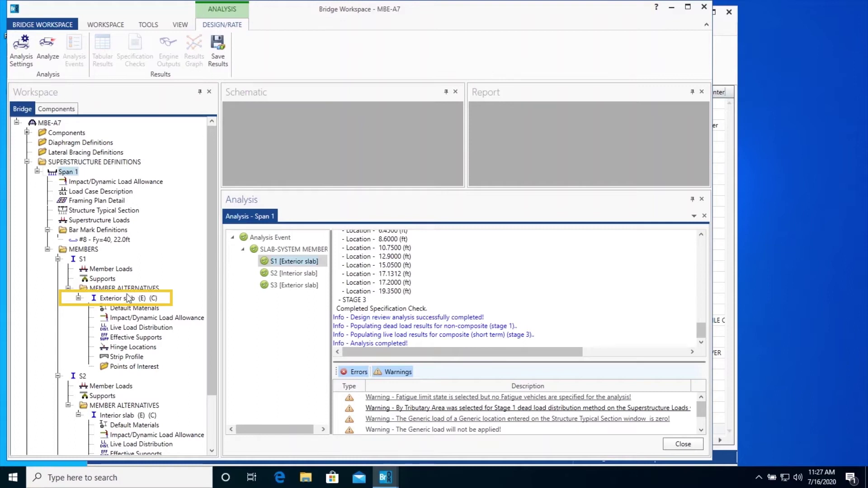
pyautogui.click(119, 301)
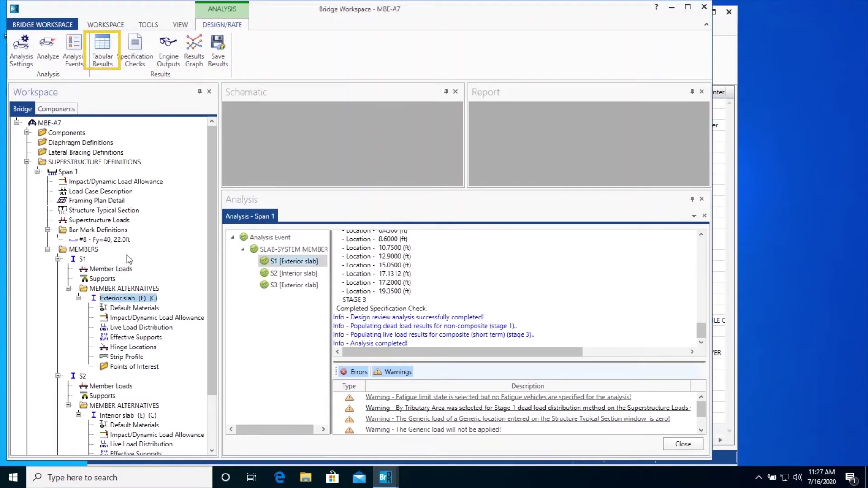
pyautogui.click(103, 63)
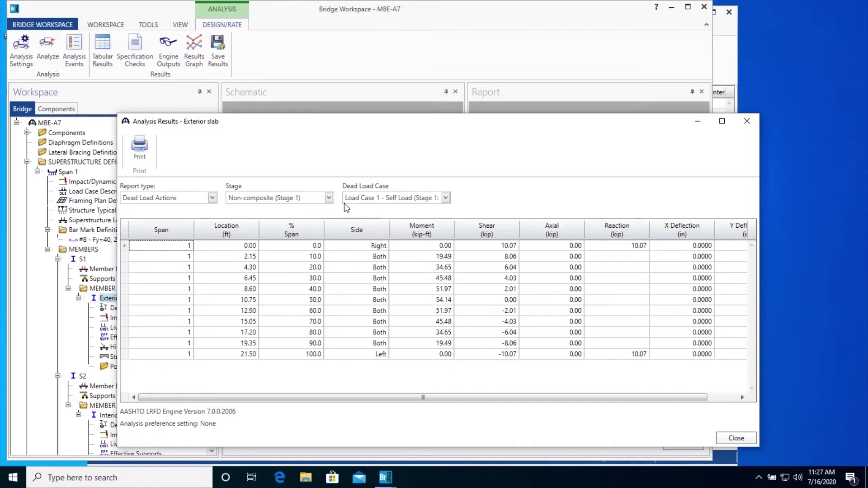
pyautogui.click(376, 199)
pyautogui.click(377, 221)
pyautogui.click(388, 199)
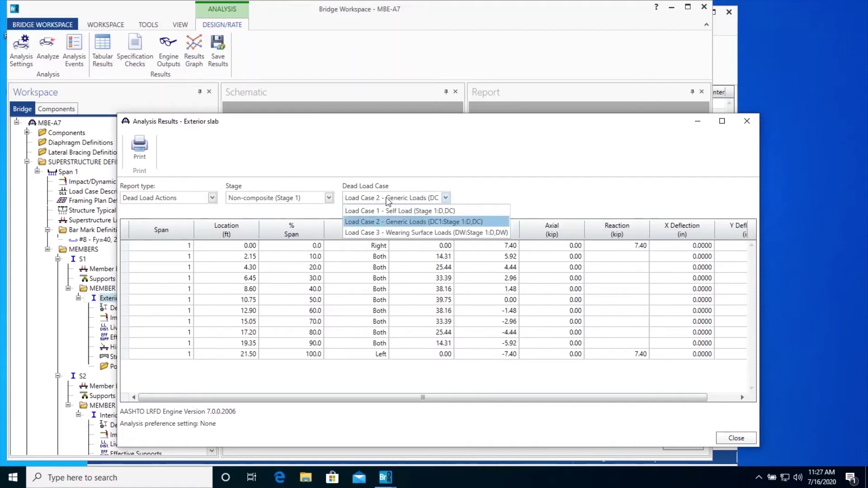
pyautogui.click(384, 233)
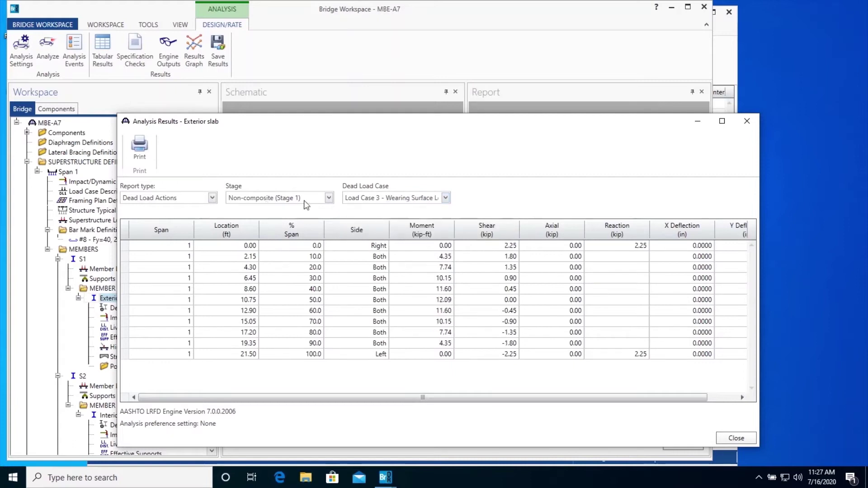
pyautogui.click(385, 202)
pyautogui.click(385, 209)
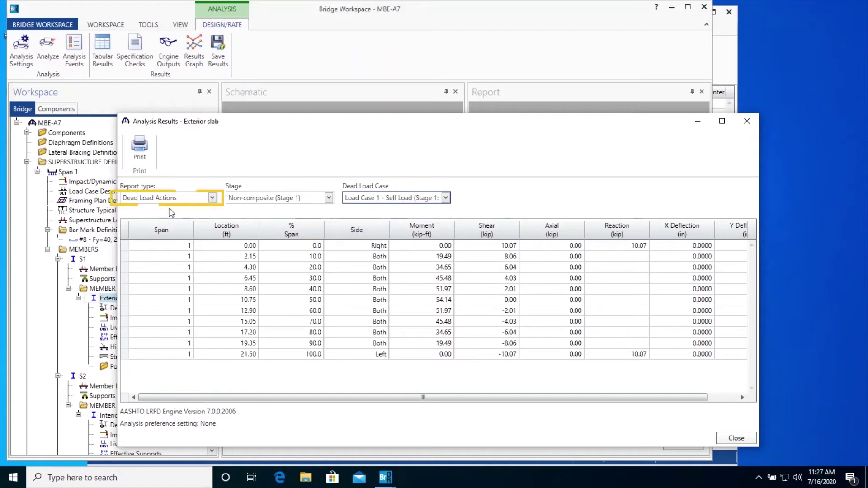
pyautogui.click(190, 198)
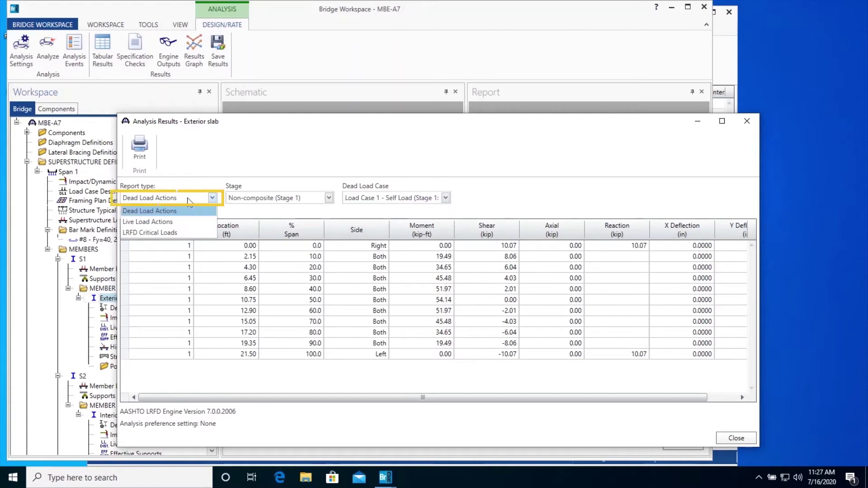
pyautogui.click(179, 222)
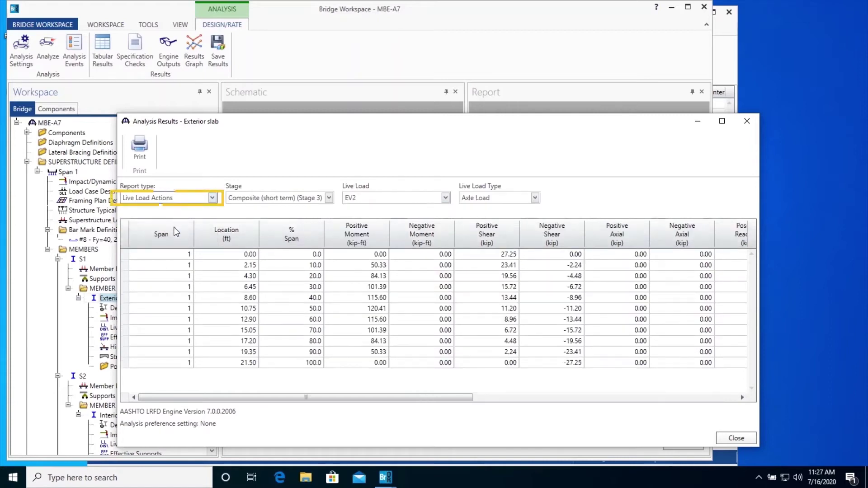
pyautogui.click(392, 199)
pyautogui.click(360, 210)
pyautogui.click(358, 198)
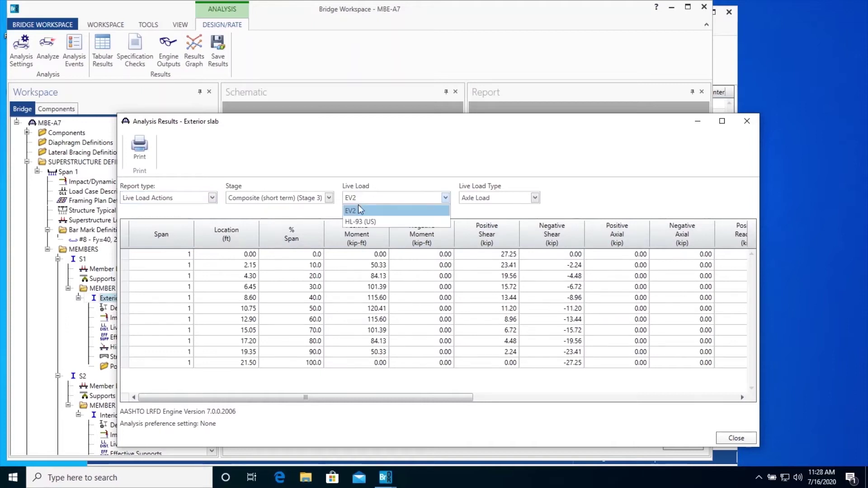
pyautogui.click(358, 221)
pyautogui.click(471, 200)
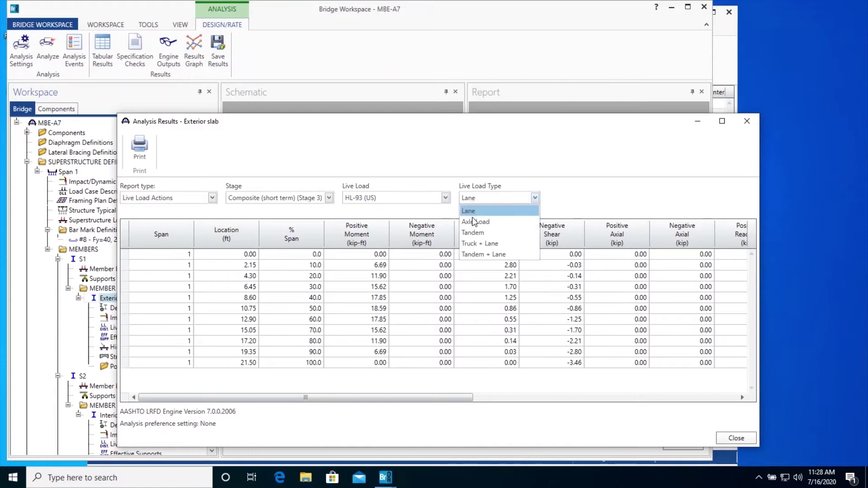
pyautogui.click(473, 221)
pyautogui.click(477, 199)
pyautogui.click(476, 234)
pyautogui.click(480, 198)
pyautogui.click(483, 244)
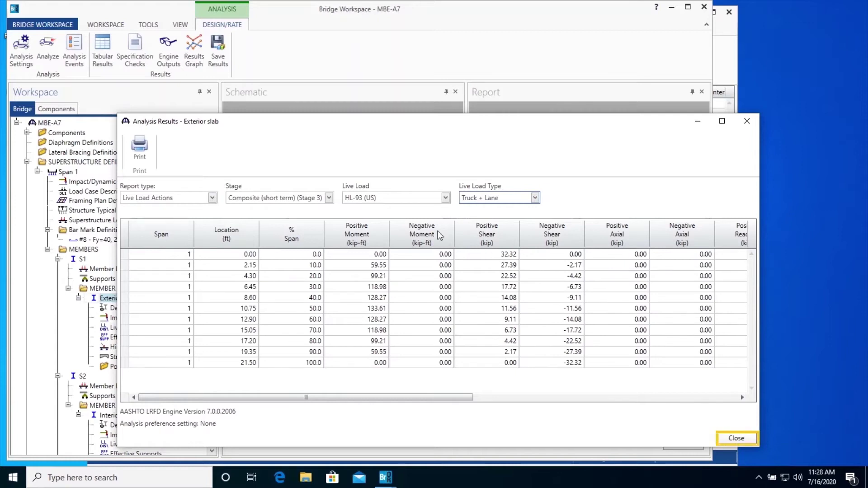
pyautogui.click(735, 438)
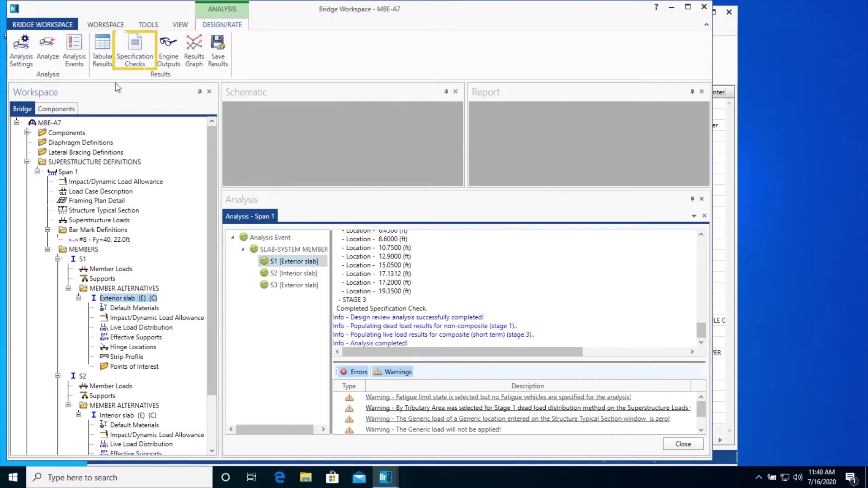
# Step: List the Exterior slab's Stage 3 specification checks at Span 1 - 0.00 ft
pyautogui.click(128, 61)
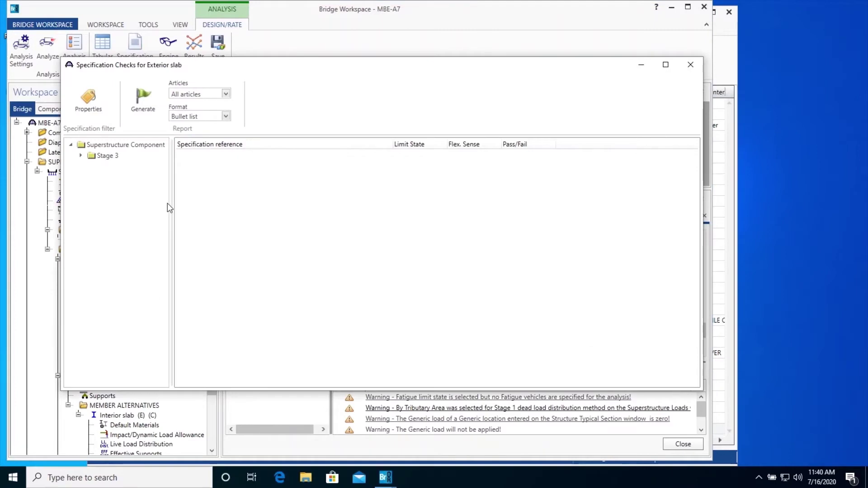
pyautogui.click(104, 159)
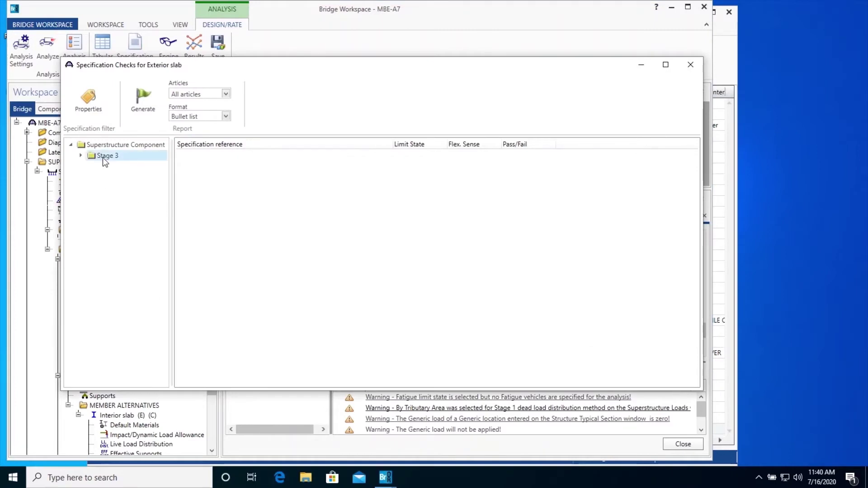
pyautogui.click(81, 156)
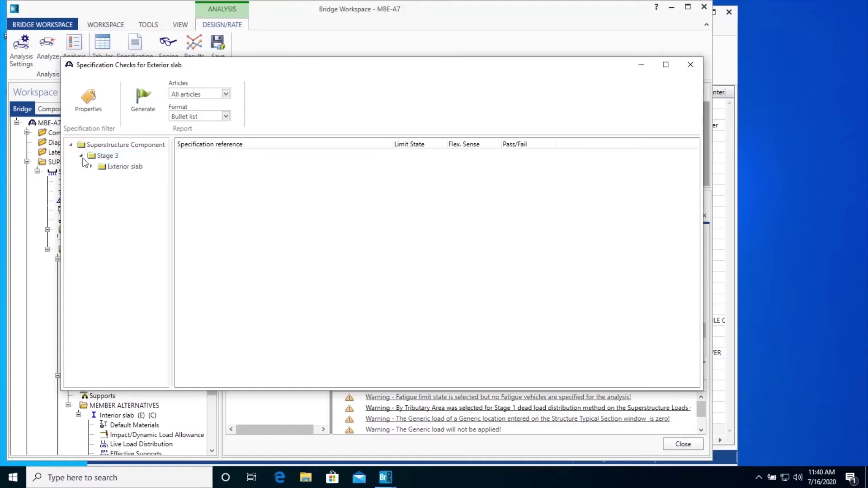
pyautogui.click(91, 167)
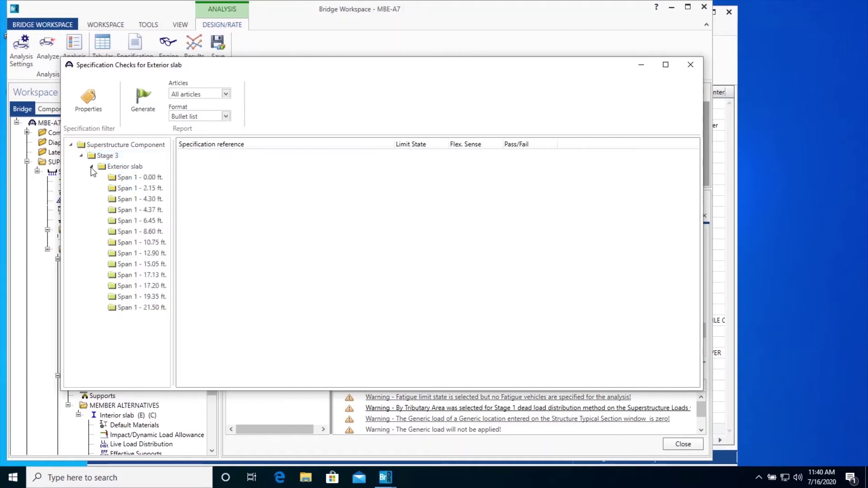
pyautogui.click(131, 180)
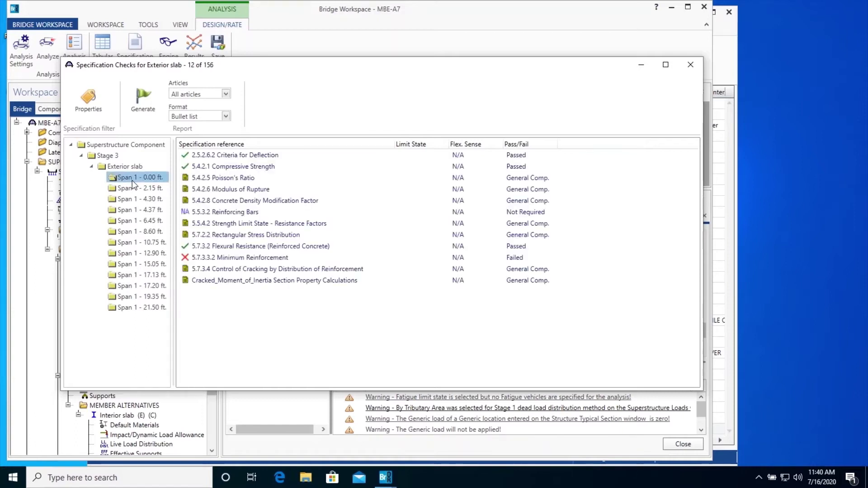
# Step: Review the 5.7.2.2 and 5.7.3.2 check details, then generate a report for Span 1 - 4.30 ft
pyautogui.doubleClick(234, 235)
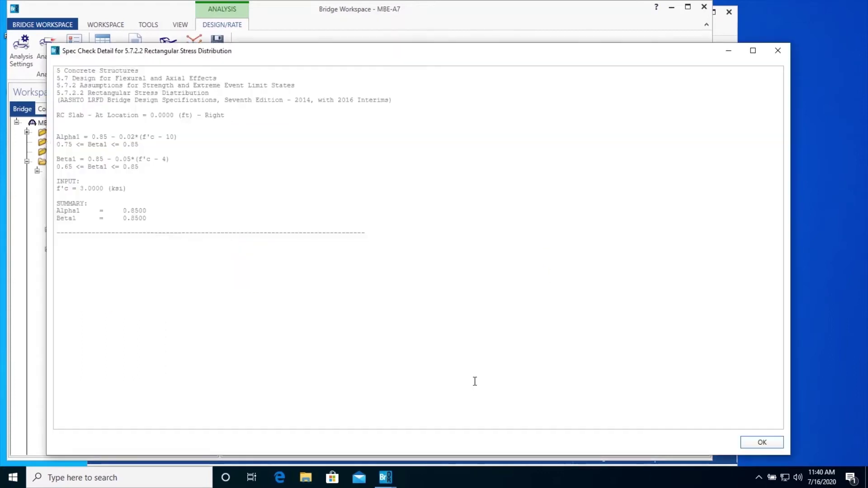
pyautogui.click(762, 444)
pyautogui.doubleClick(243, 249)
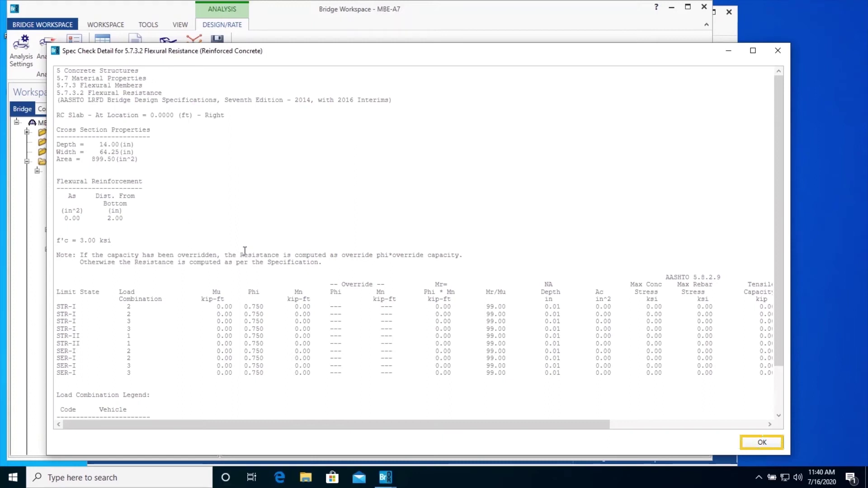
pyautogui.click(762, 442)
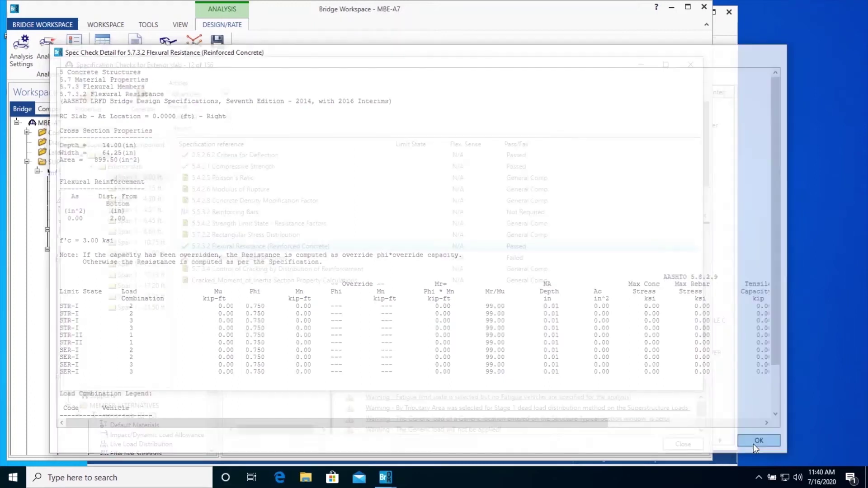
pyautogui.click(142, 200)
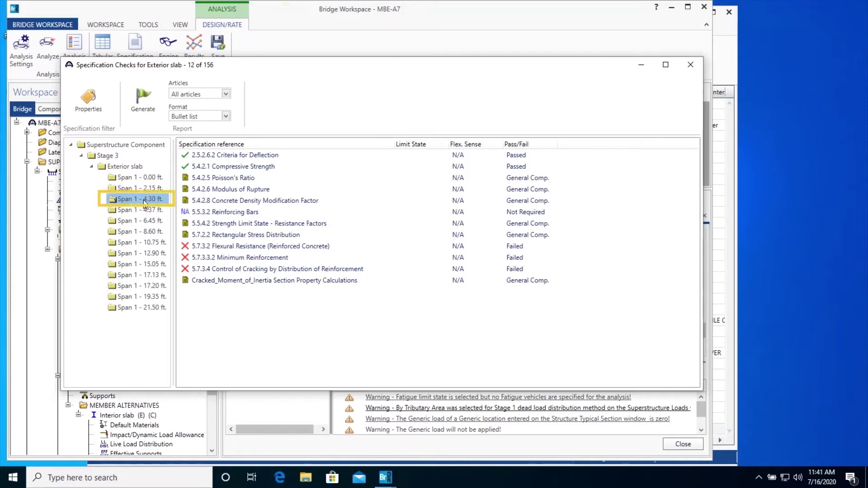
pyautogui.click(145, 105)
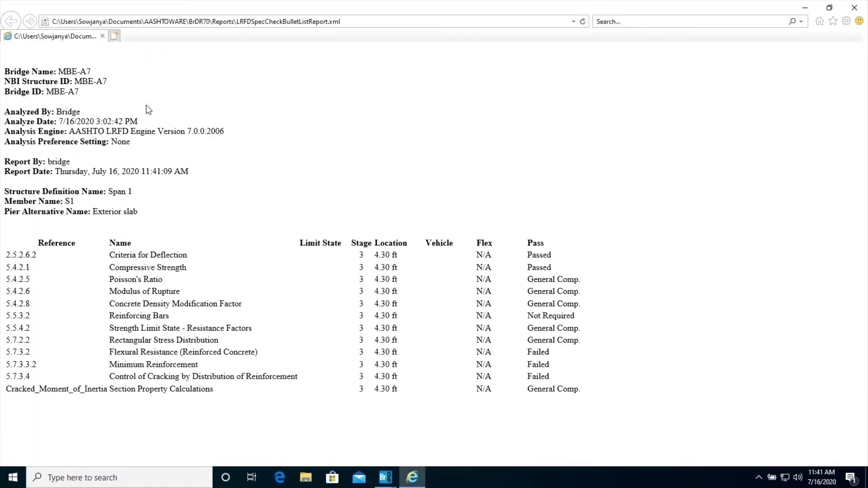
# Step: Regenerate the 4.30 ft spec check report in Verbose format, read it, then close it
pyautogui.click(853, 7)
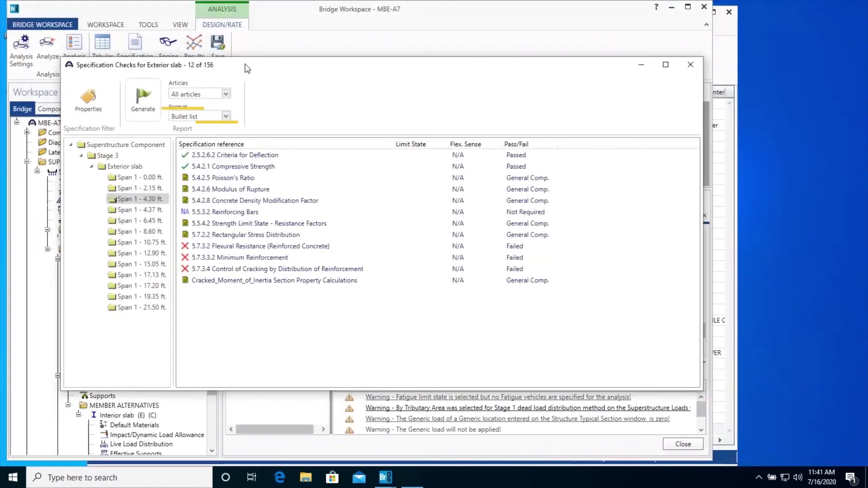
pyautogui.click(212, 118)
pyautogui.click(189, 138)
pyautogui.click(144, 100)
pyautogui.scroll(-8, 383, 280)
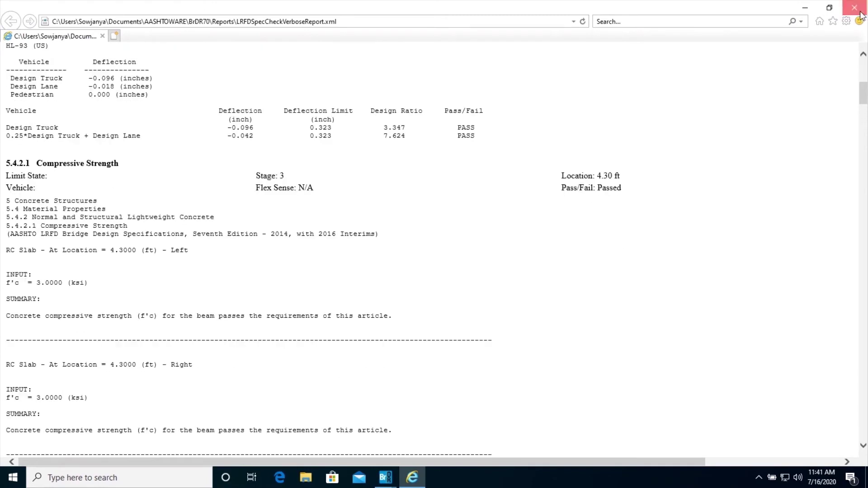
pyautogui.click(854, 8)
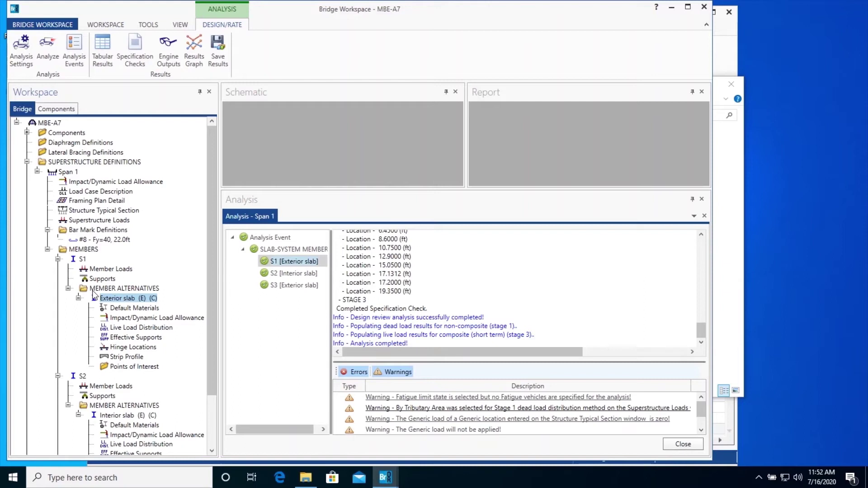
# Step: Browse the Exterior slab's Stage 1 Span Model output, then open the Live Load Distribution Factors Calculations
pyautogui.click(179, 61)
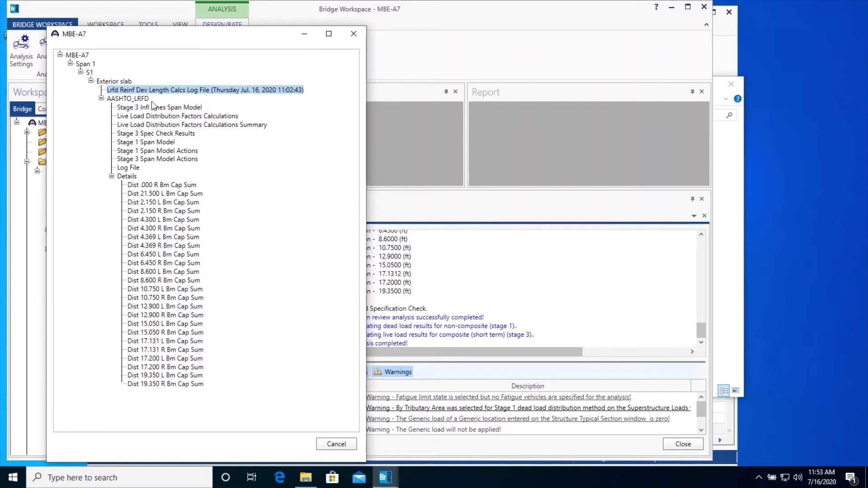
pyautogui.doubleClick(143, 142)
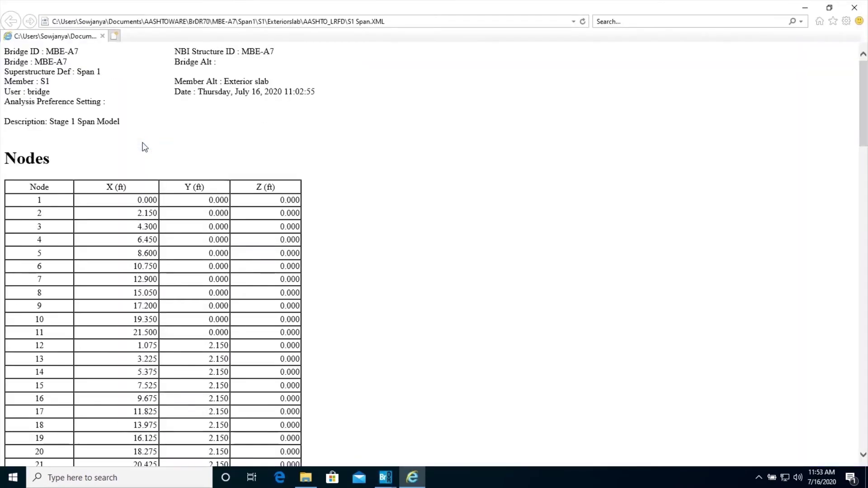
pyautogui.scroll(-12, 266, 280)
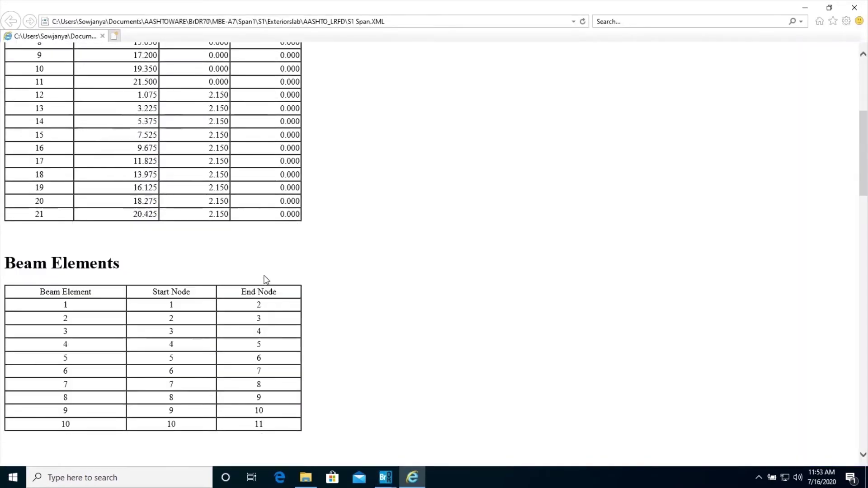
pyautogui.scroll(-8, 266, 281)
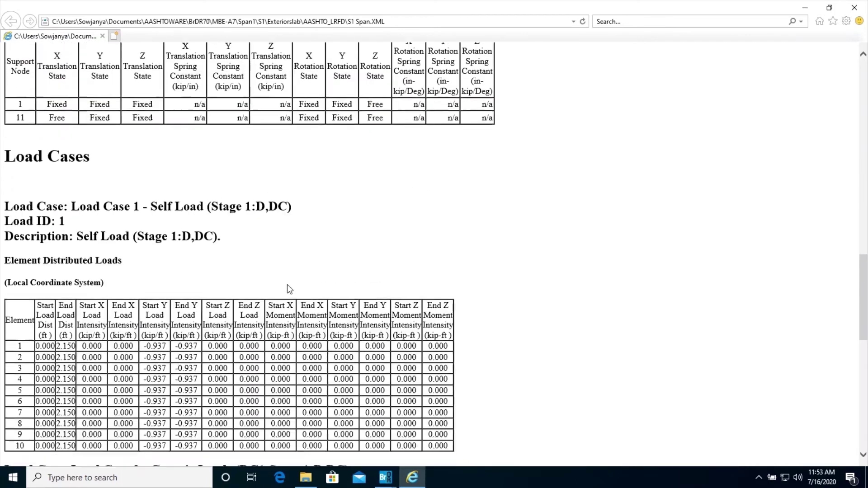
pyautogui.click(854, 8)
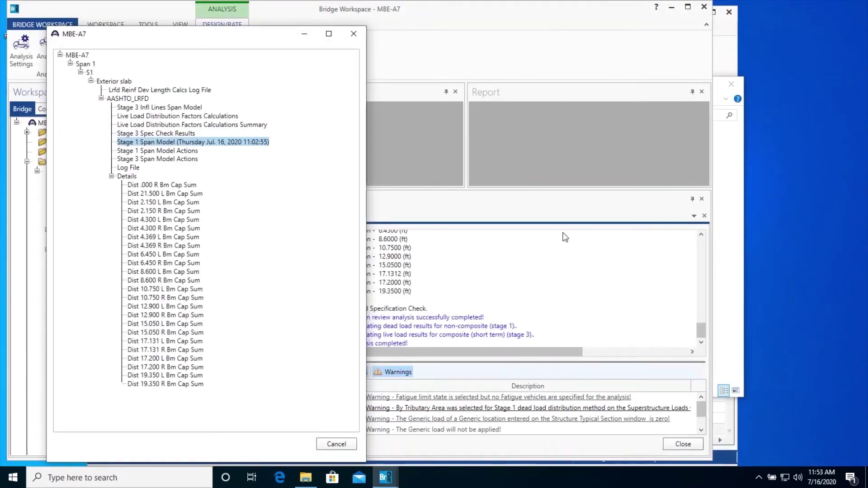
pyautogui.doubleClick(205, 116)
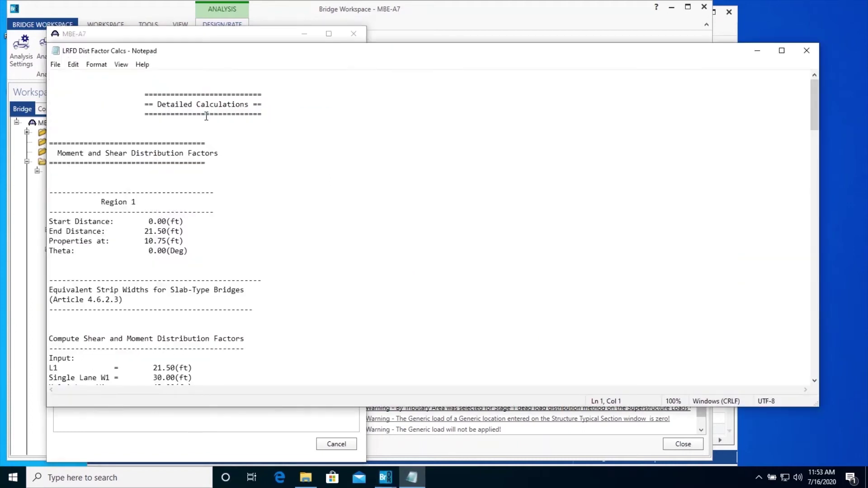
# Step: Read through the distribution factor calculations and the LRFD reinforcement development length log, closing each
pyautogui.scroll(-20, 249, 257)
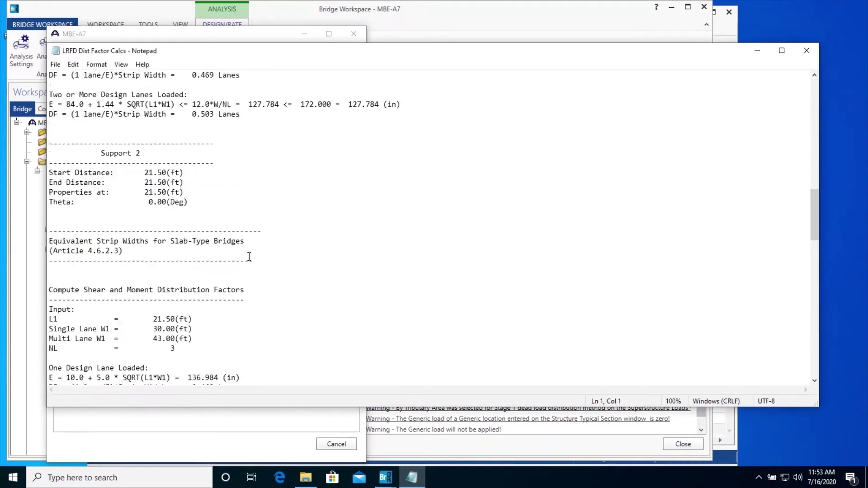
pyautogui.click(807, 51)
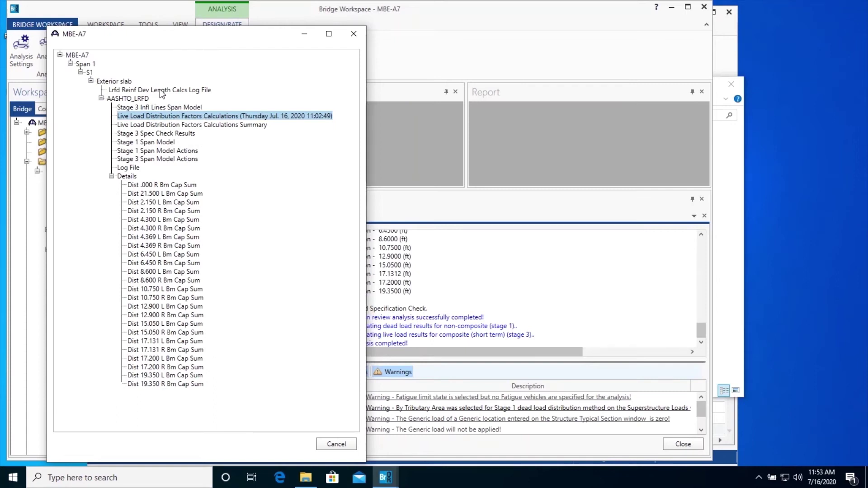
pyautogui.doubleClick(160, 90)
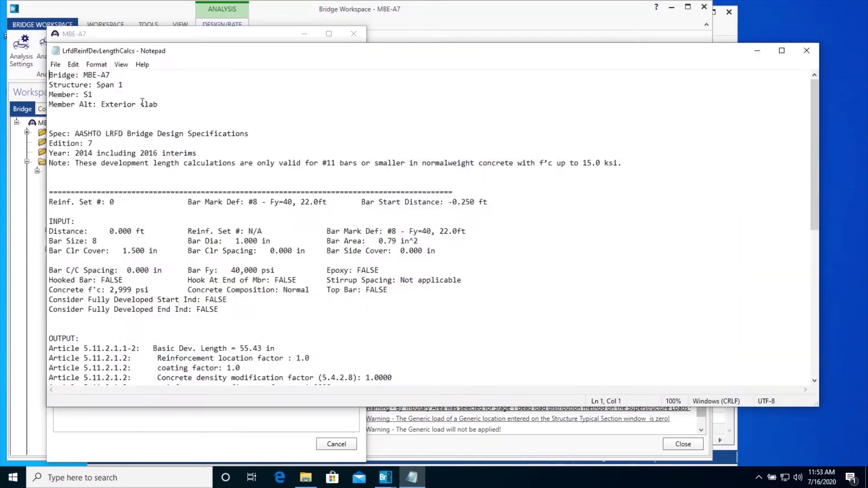
pyautogui.scroll(-8, 277, 275)
pyautogui.scroll(-2, 278, 275)
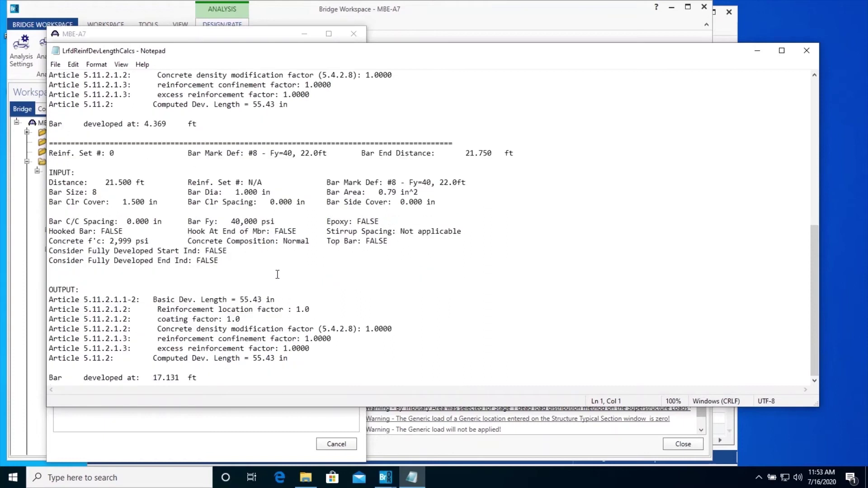
pyautogui.click(806, 51)
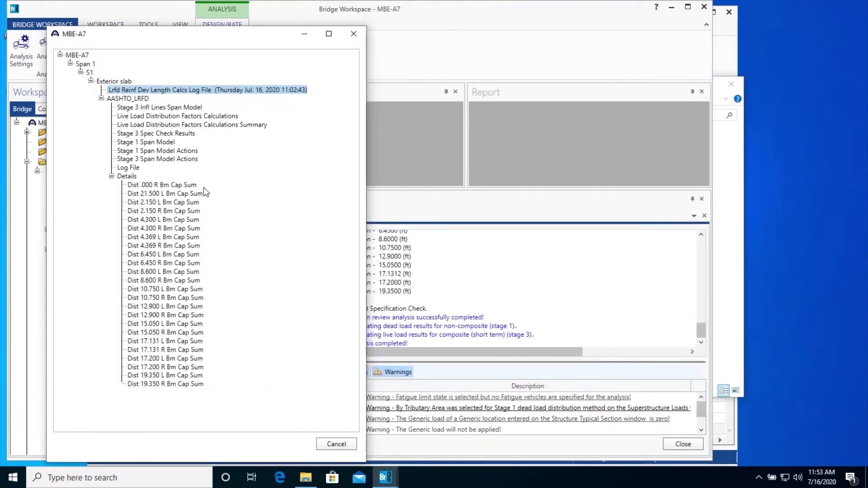
# Step: Read through the Dist .000 R Bm Cap Sum capacity summary in Notepad and close it
pyautogui.doubleClick(184, 185)
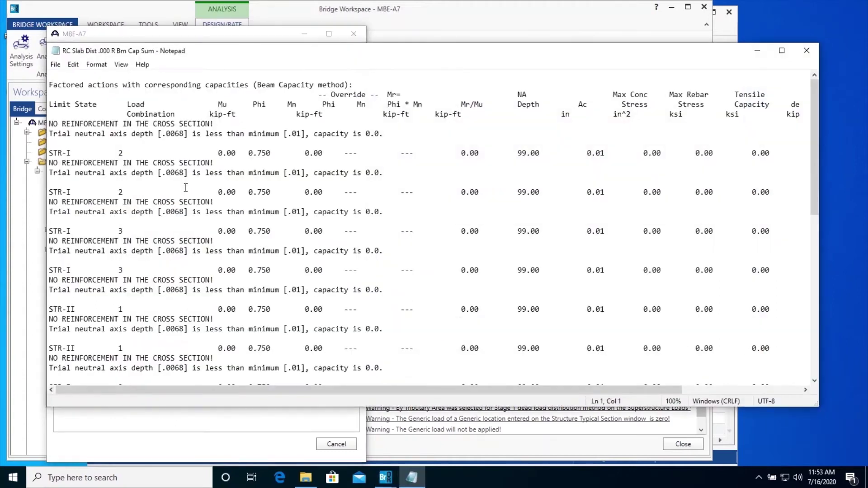
pyautogui.scroll(-5, 339, 272)
pyautogui.scroll(-5, 339, 274)
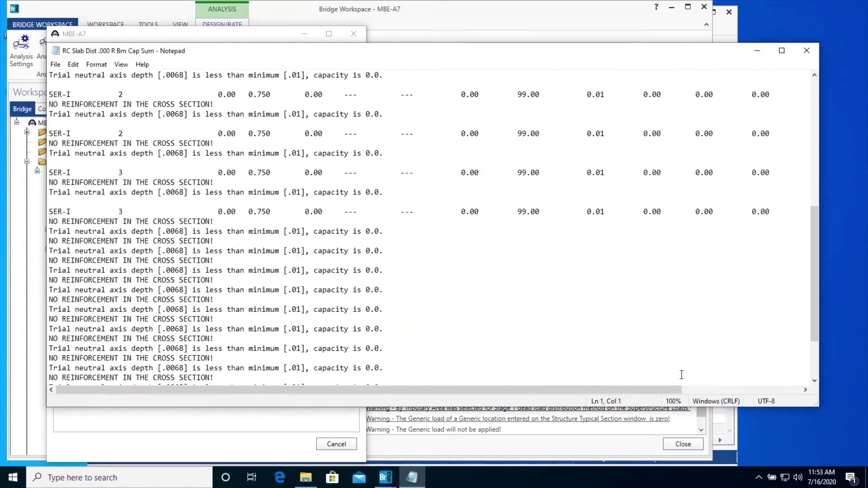
pyautogui.click(810, 53)
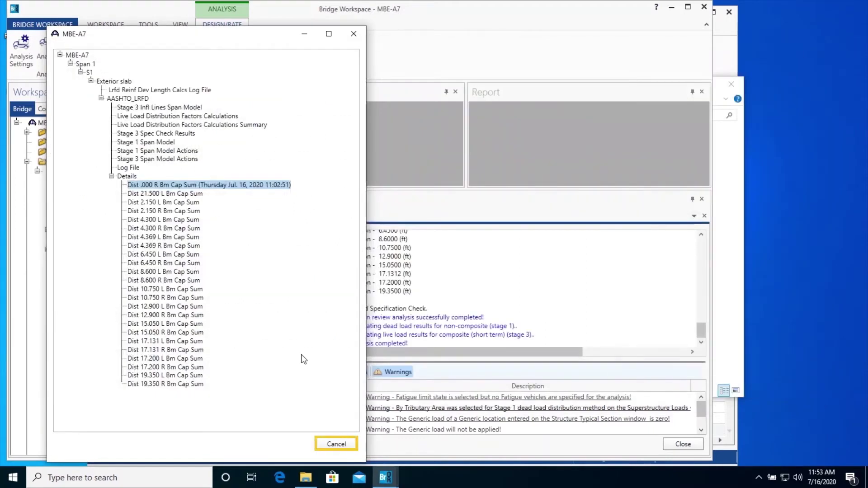
# Step: Plot the Stage 1 dead load moments for Load Cases 1, 2 and 3 in the results graph
pyautogui.click(336, 444)
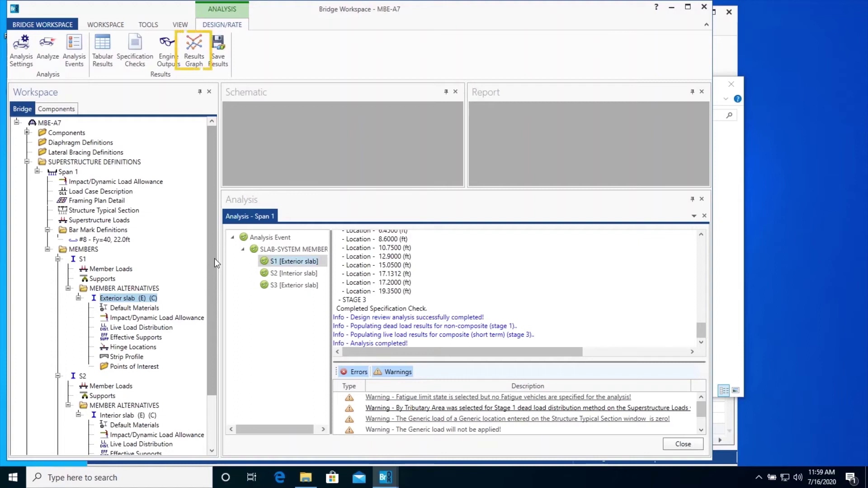
pyautogui.click(192, 58)
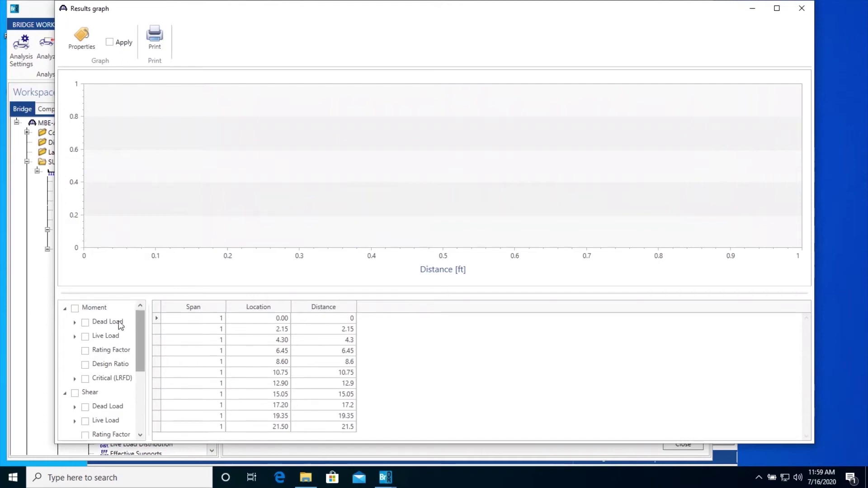
pyautogui.click(75, 322)
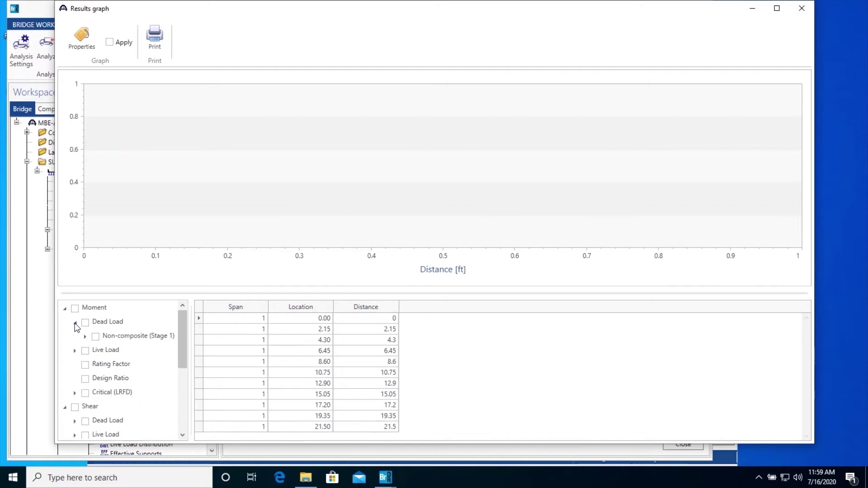
pyautogui.click(84, 337)
pyautogui.click(105, 350)
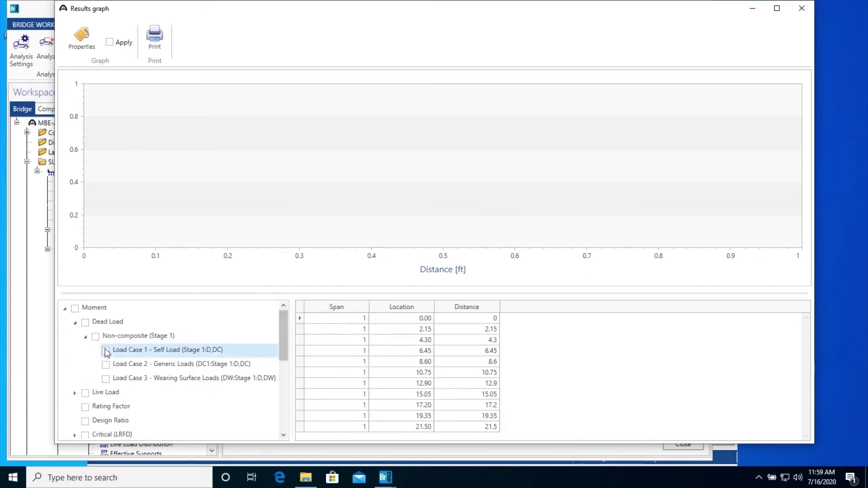
pyautogui.click(107, 365)
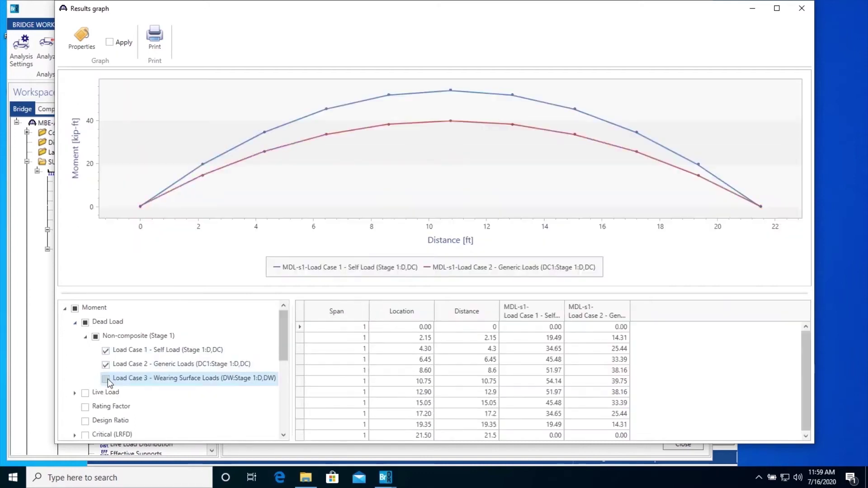
pyautogui.click(106, 379)
# Step: Add the Stage 3 EV2 axle and HL-93 lane positive live load moments to the graph
pyautogui.click(76, 393)
pyautogui.click(85, 407)
pyautogui.scroll(-2, 166, 418)
pyautogui.click(95, 343)
pyautogui.click(107, 357)
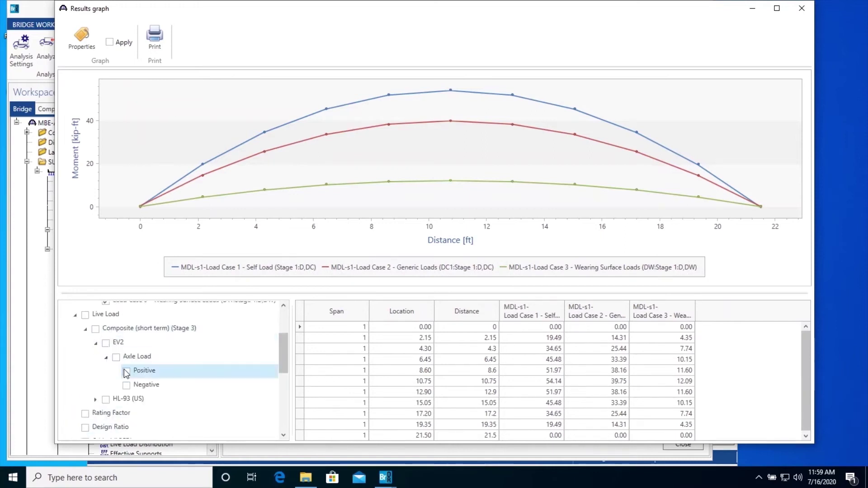
pyautogui.click(127, 372)
pyautogui.click(95, 400)
pyautogui.click(106, 413)
pyautogui.click(127, 428)
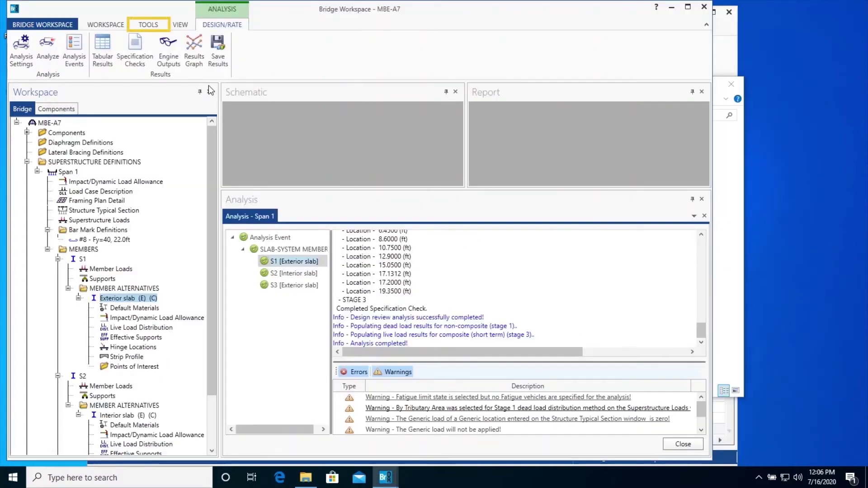
# Step: Load BWS report for slab system.xml into the Report Tool and generate the report
pyautogui.click(145, 25)
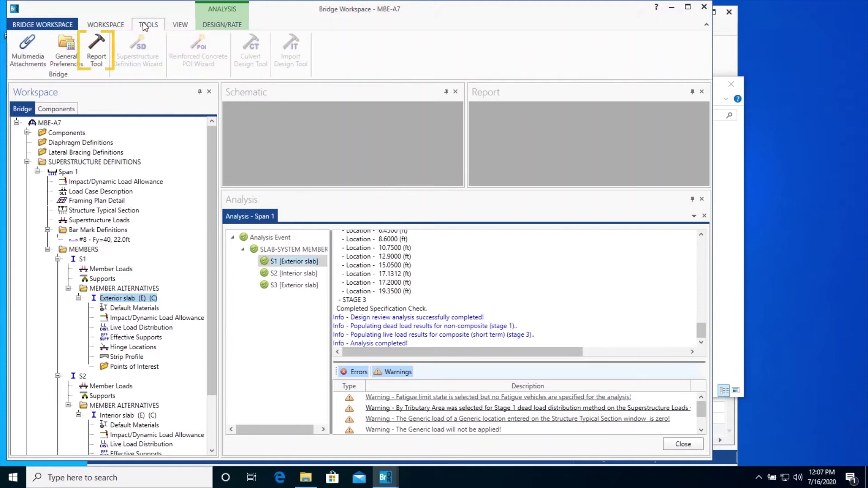
pyautogui.click(97, 51)
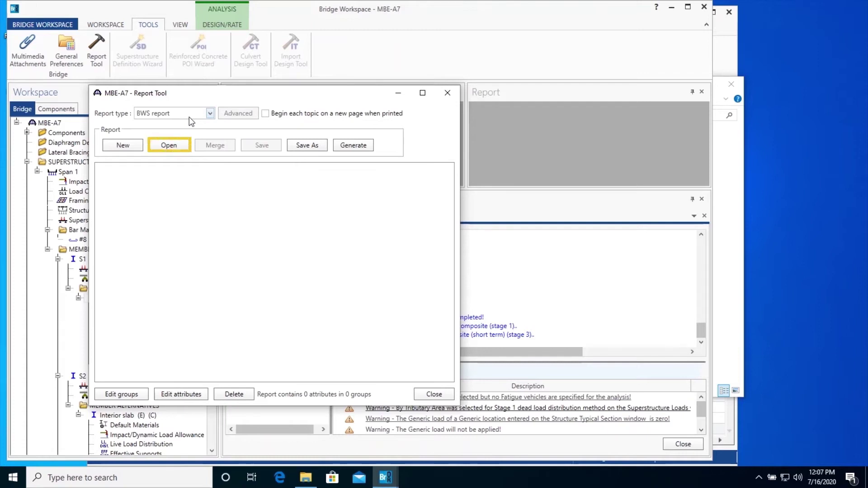
pyautogui.click(178, 145)
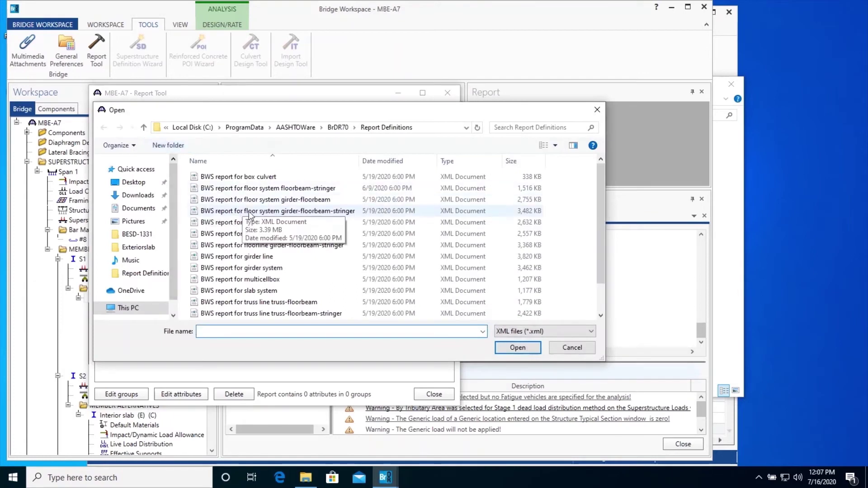
pyautogui.click(259, 292)
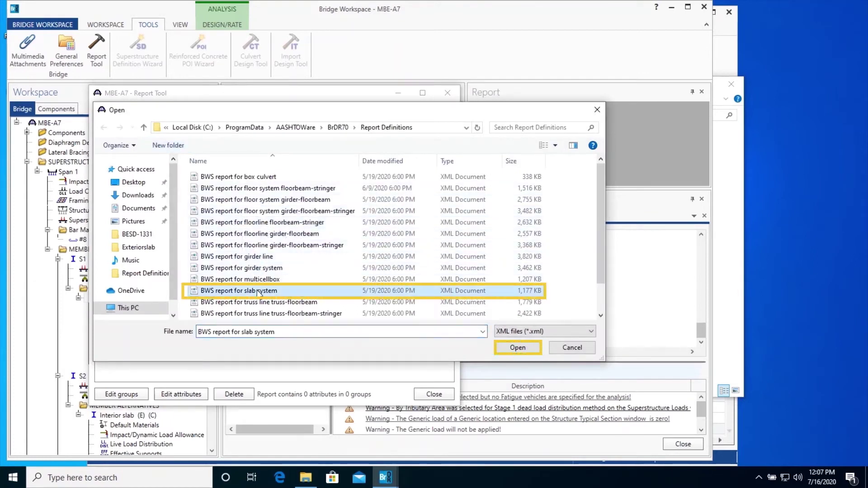
pyautogui.click(517, 348)
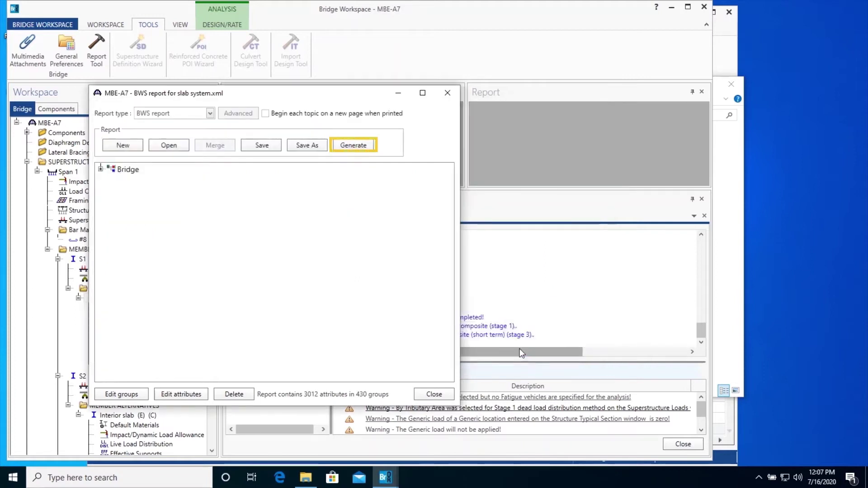
pyautogui.click(349, 148)
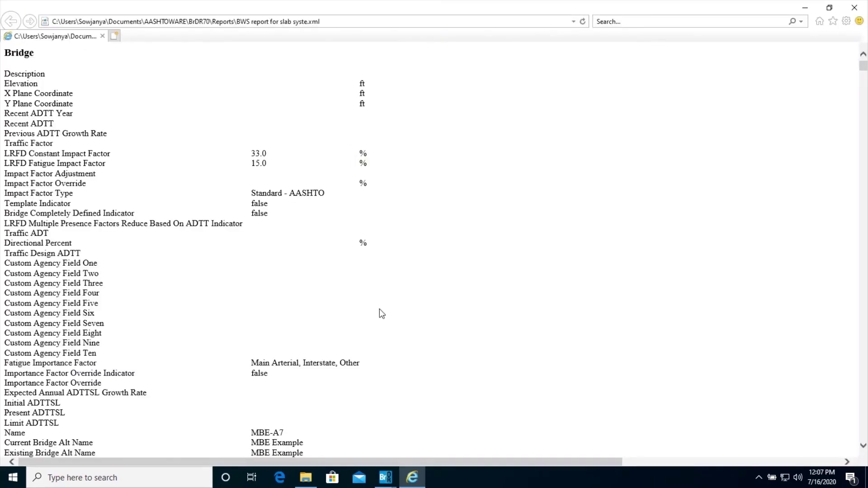
# Step: Scroll to the end of the BWS slab system report and close Internet Explorer
pyautogui.scroll(-5, 382, 318)
pyautogui.scroll(-15, 385, 328)
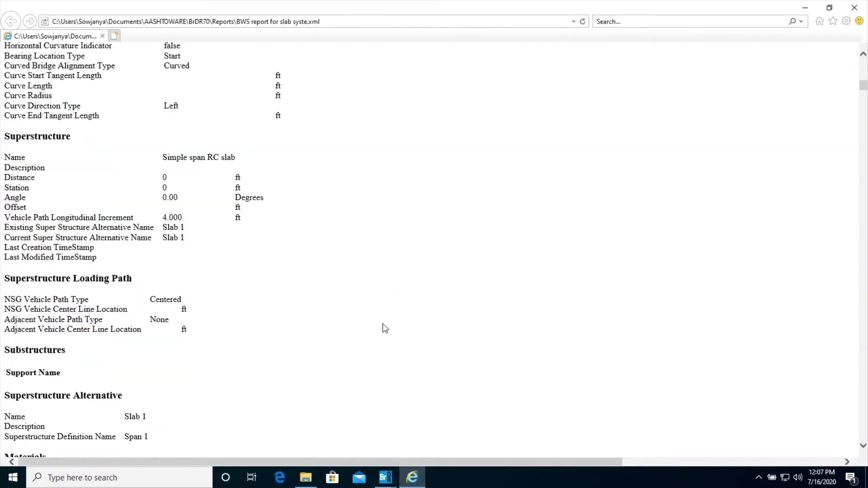
pyautogui.scroll(-15, 385, 328)
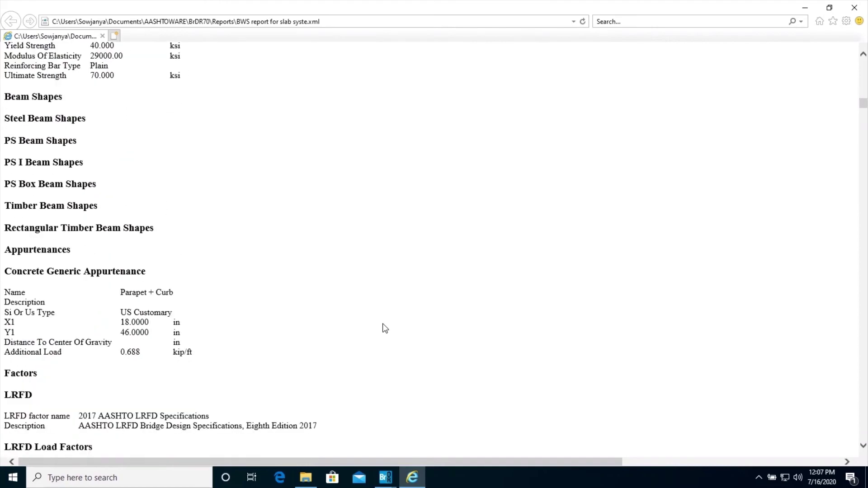
pyautogui.scroll(-18, 385, 327)
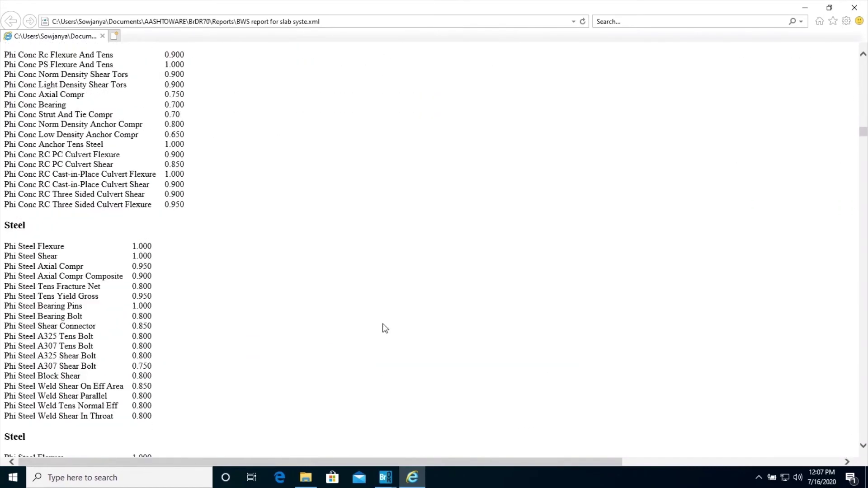
pyautogui.scroll(-20, 384, 328)
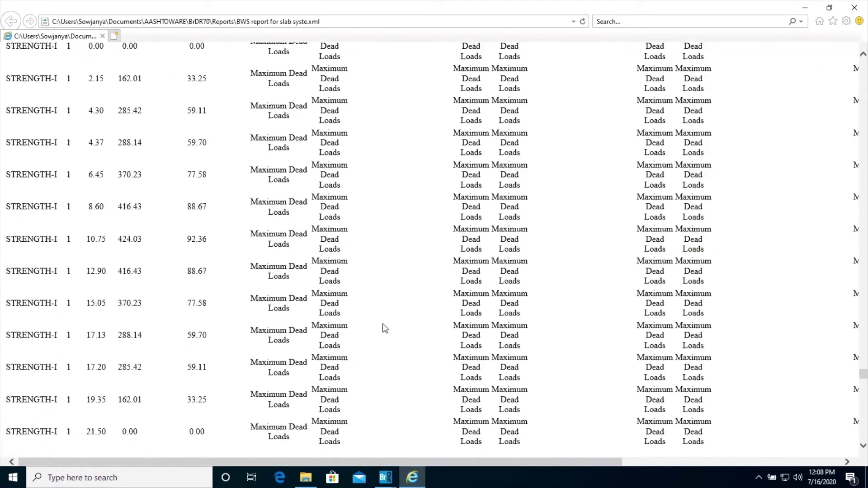
pyautogui.scroll(-1, 385, 328)
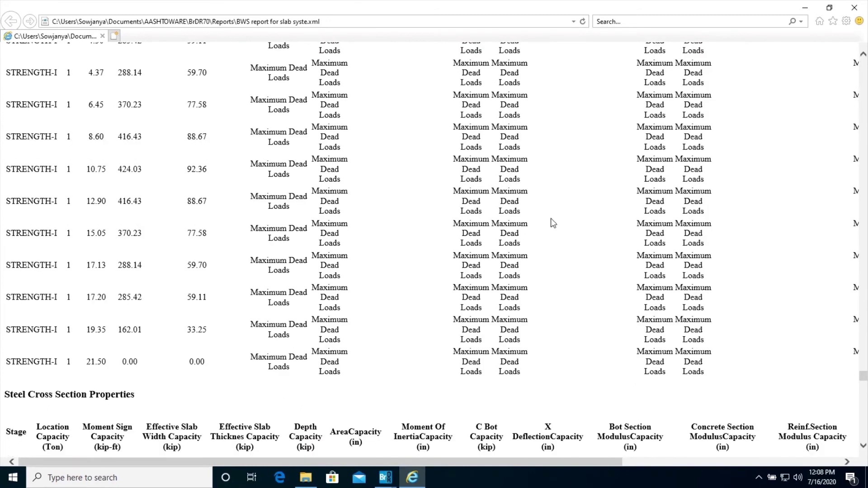
pyautogui.click(854, 8)
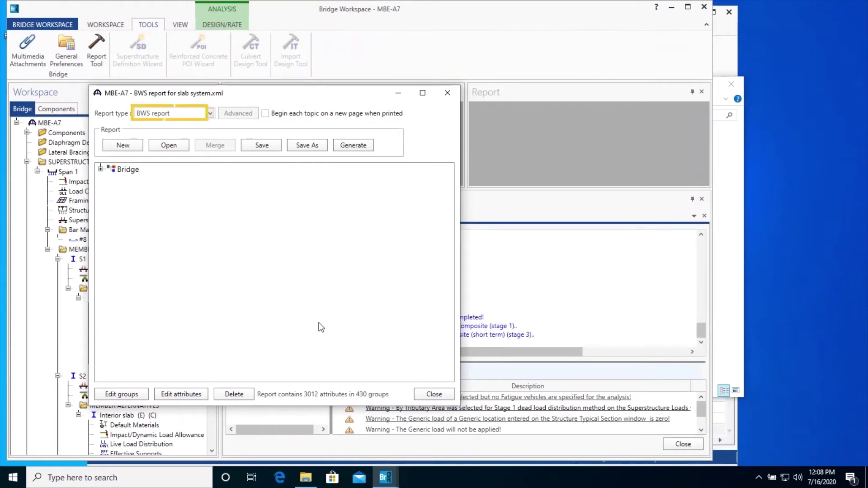
# Step: Switch the report type to LRFD analysis output and generate the MBE-A7 report
pyautogui.click(183, 111)
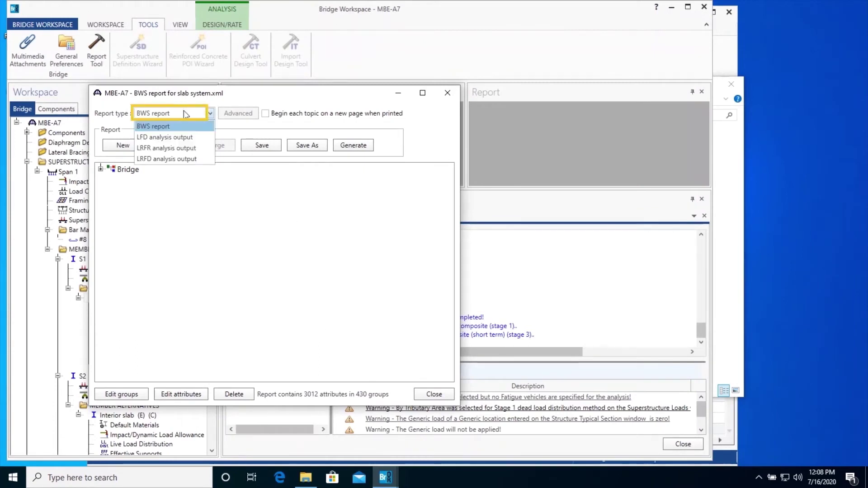
pyautogui.click(177, 158)
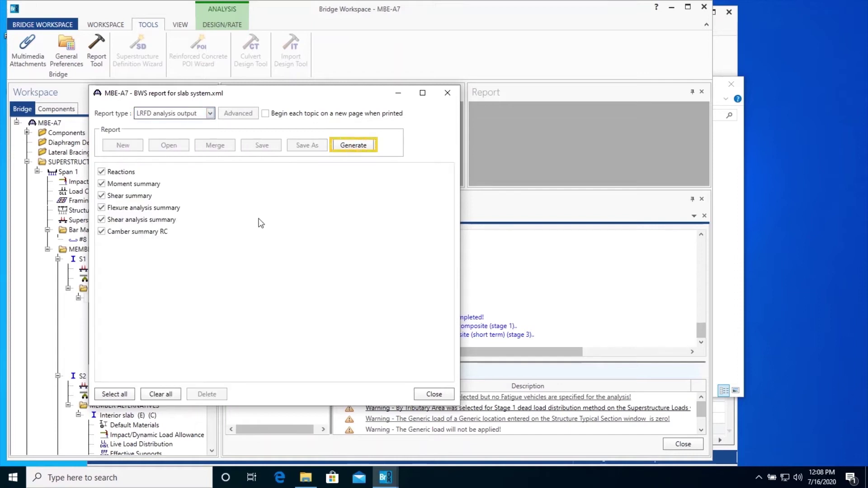
pyautogui.click(353, 146)
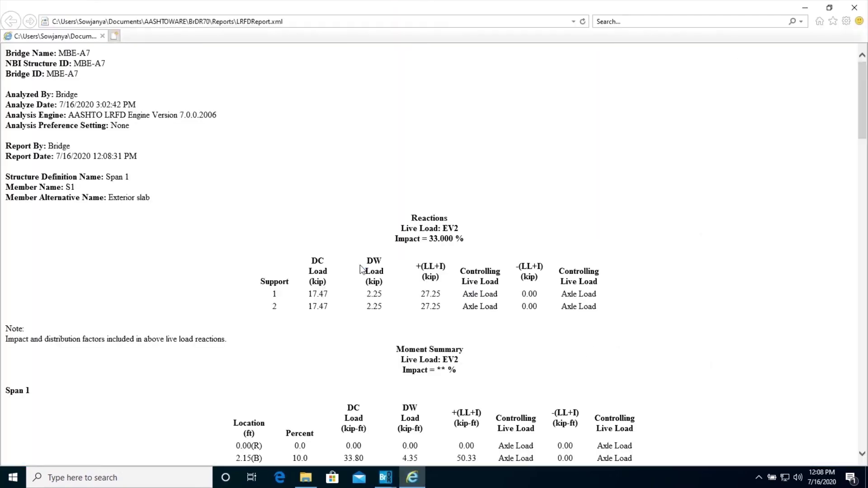
# Step: Scroll through the LRFDReport.xml reactions, moment and shear summaries, then close the browser
pyautogui.scroll(-7, 353, 373)
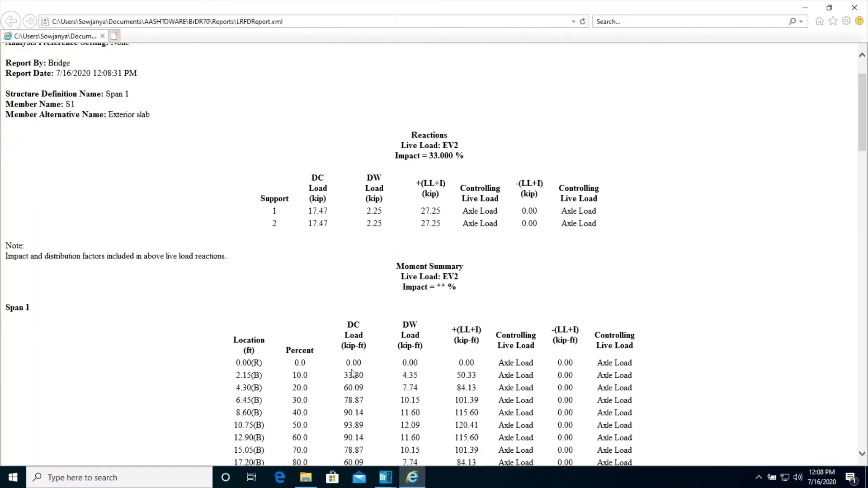
pyautogui.scroll(-18, 353, 373)
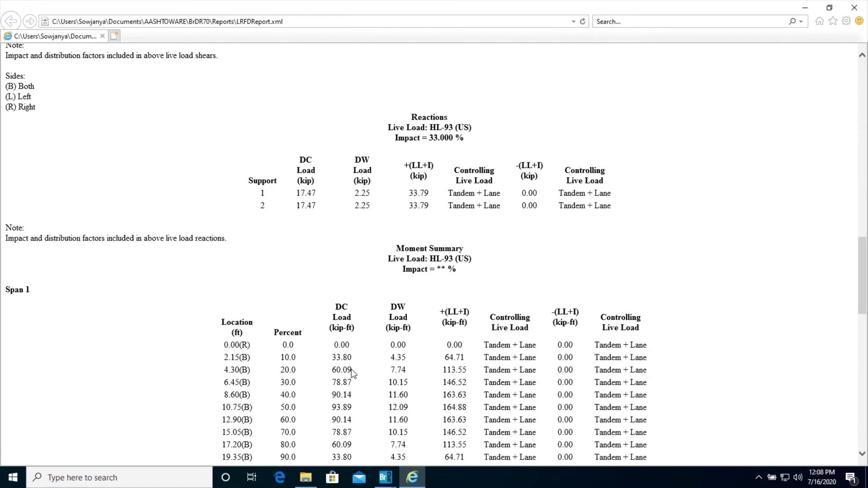
pyautogui.click(854, 7)
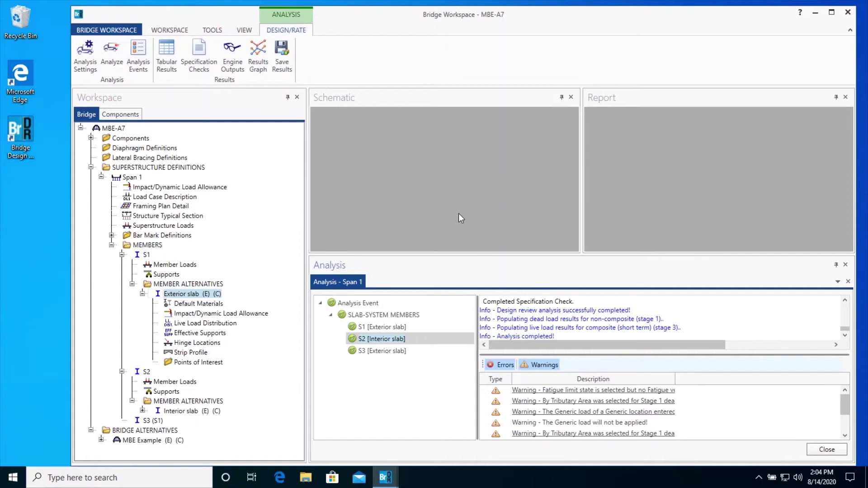
# Step: Minimize Bridge Workspace, open the Library from the VIEW tab and show Vehicles > Standard Gage
pyautogui.click(816, 14)
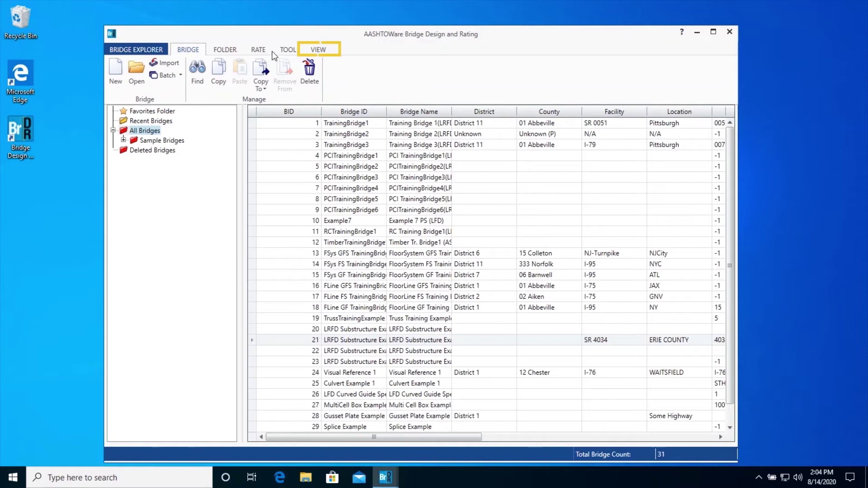
pyautogui.click(319, 50)
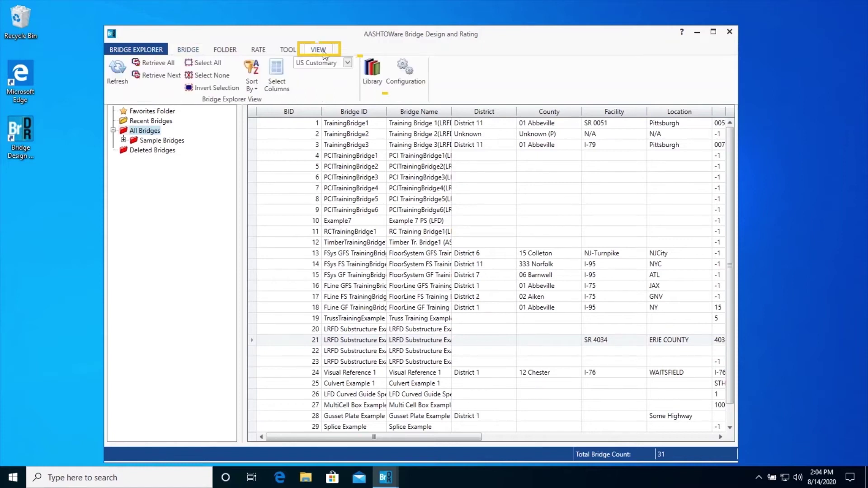
pyautogui.click(372, 80)
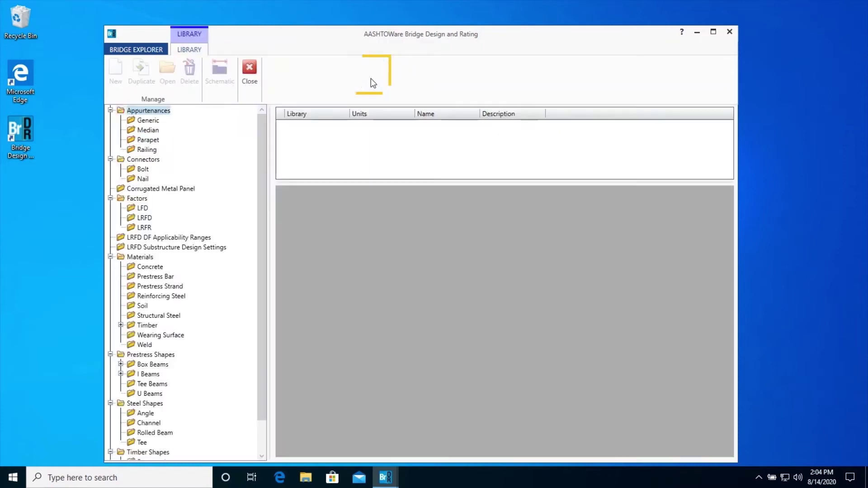
pyautogui.scroll(-2, 204, 407)
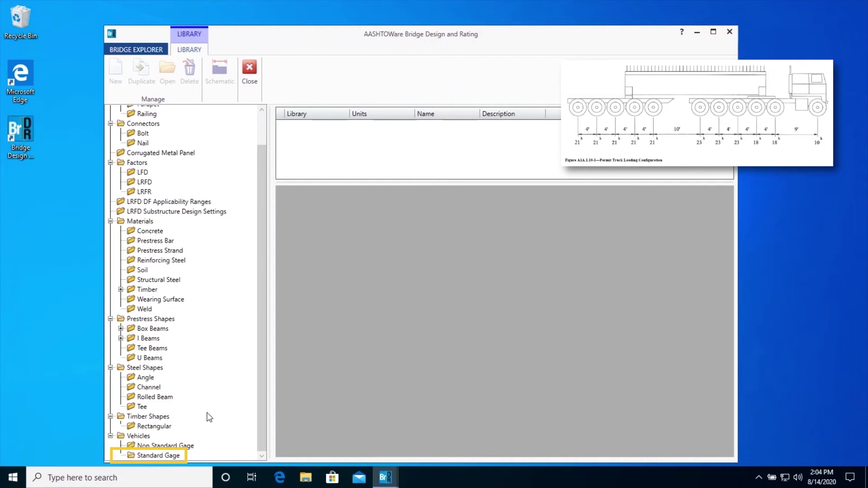
pyautogui.click(159, 455)
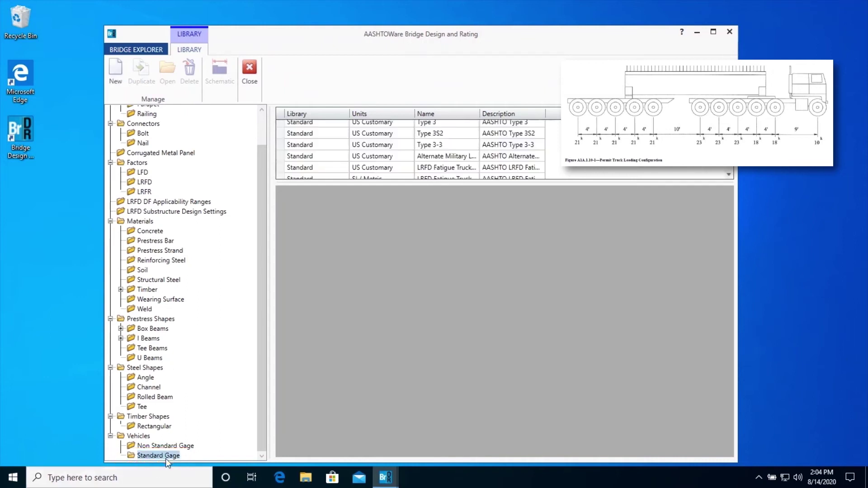
# Step: Create a new Standard Gage vehicle named MBE-Permit, described as Permit vehicle, with a first axle row
pyautogui.click(115, 72)
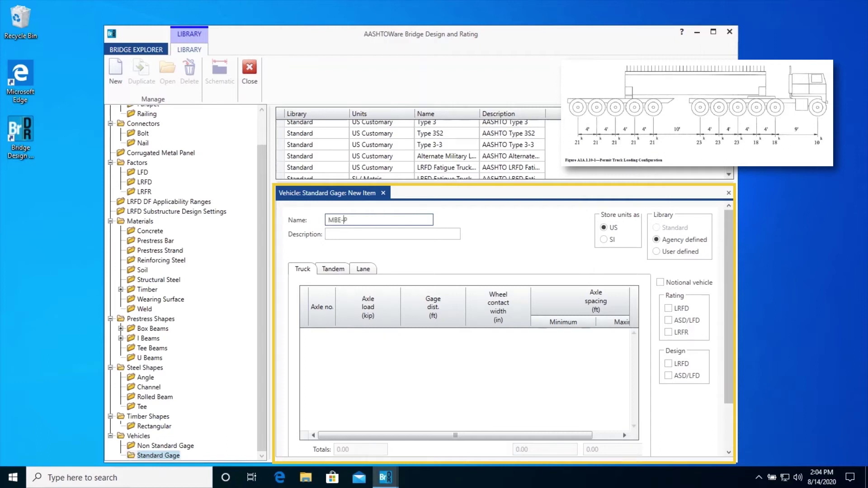
pyautogui.press('Tab')
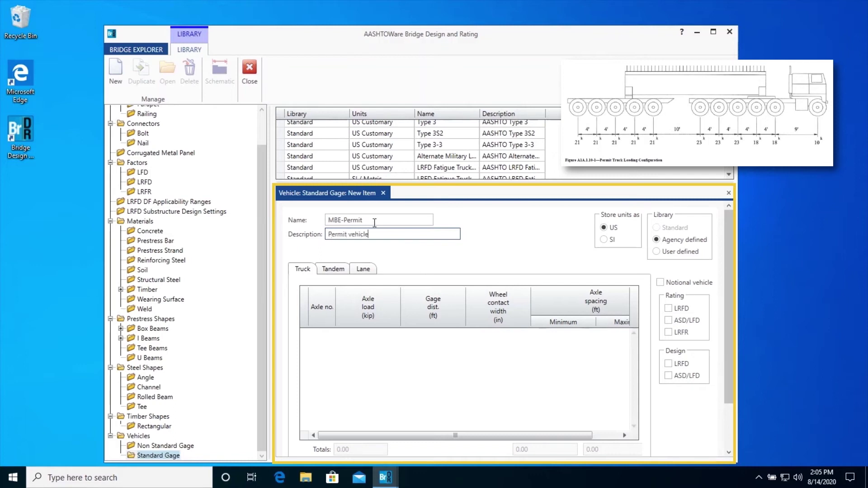
pyautogui.scroll(-2, 624, 434)
pyautogui.click(527, 409)
# Step: Enter axles 1–3: 10 kip, then two 18-kip axles with 9 ft and 4 ft spacing
pyautogui.write('10')
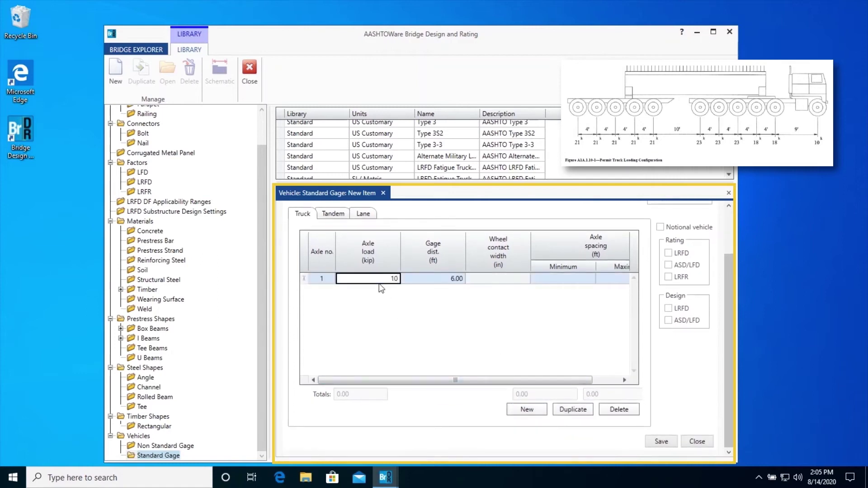
pyautogui.press('Tab')
pyautogui.click(527, 409)
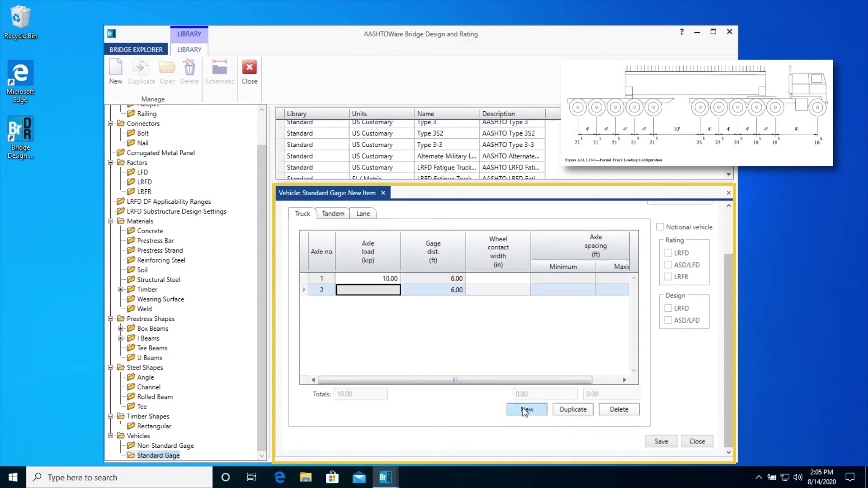
pyautogui.write('18')
pyautogui.press('Tab')
pyautogui.press('Tab')
pyautogui.press('Tab')
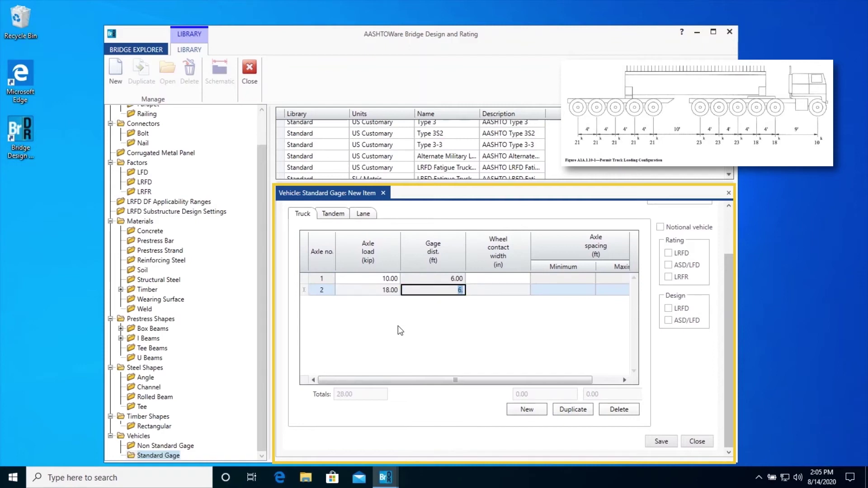
pyautogui.write('9')
pyautogui.press('Tab')
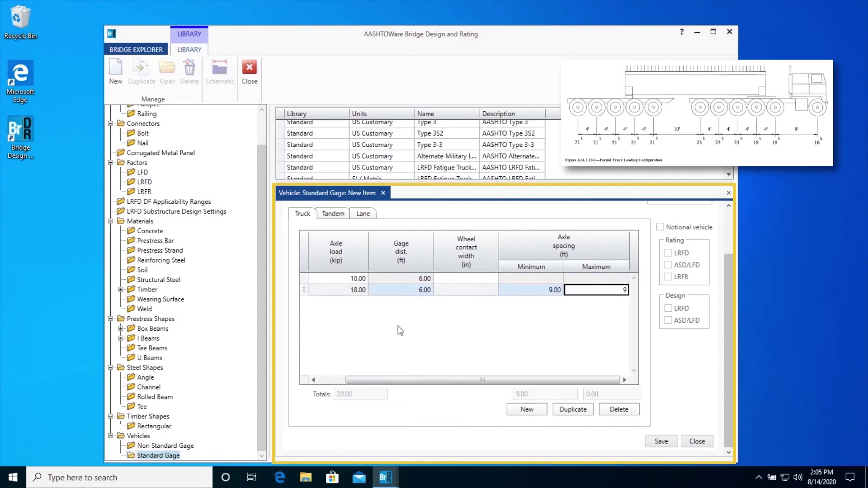
pyautogui.click(527, 409)
pyautogui.write('18')
pyautogui.press('Tab')
pyautogui.press('Tab')
pyautogui.press('Tab')
pyautogui.write('4')
pyautogui.press('Tab')
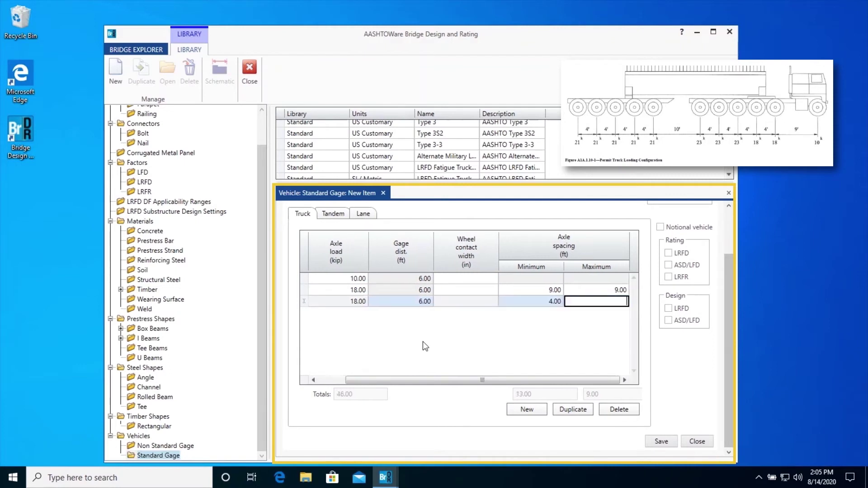
pyautogui.write('4')
# Step: Add axles 4 and 5 at 23 kip each with 4 ft minimum and maximum spacing
pyautogui.click(534, 410)
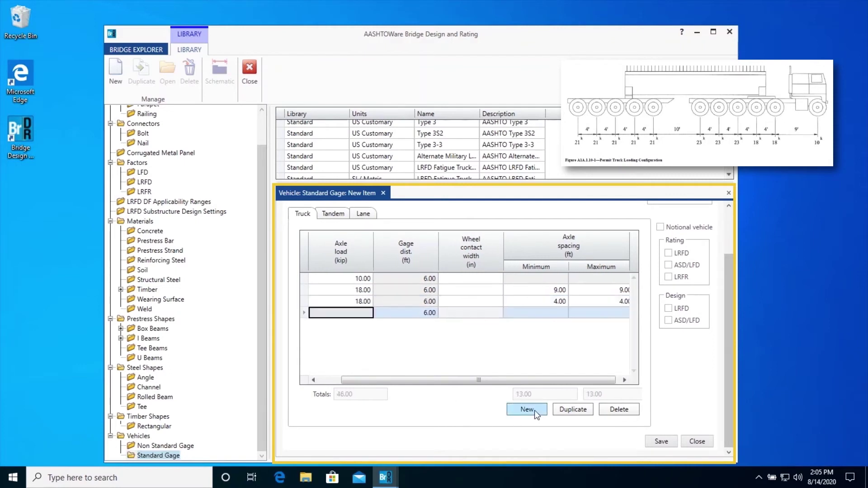
pyautogui.write('23')
pyautogui.press('Tab')
pyautogui.press('Tab')
pyautogui.press('Tab')
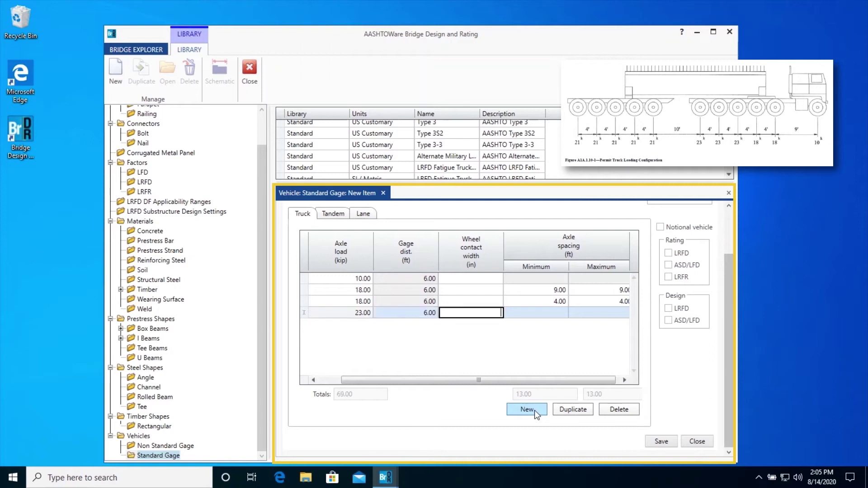
pyautogui.write('4')
pyautogui.press('Tab')
pyautogui.write('4')
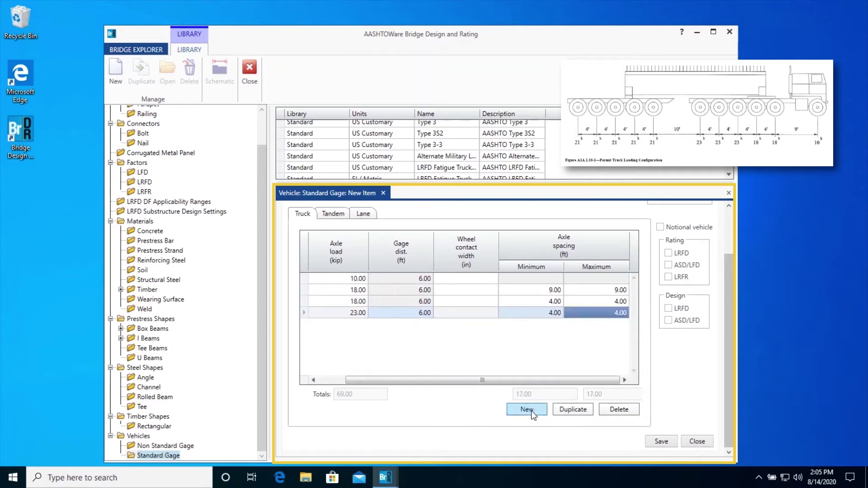
pyautogui.click(530, 411)
pyautogui.write('23')
pyautogui.press('Tab')
pyautogui.press('Tab')
pyautogui.press('Tab')
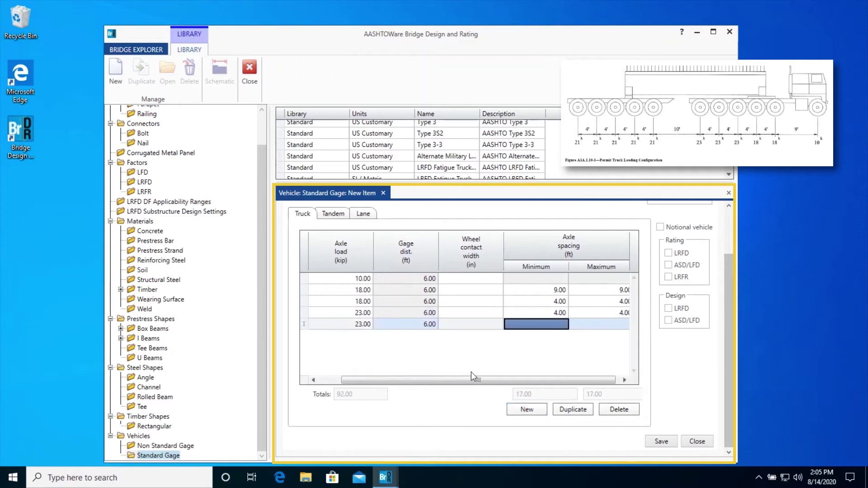
pyautogui.write('4')
pyautogui.press('Tab')
pyautogui.write('4')
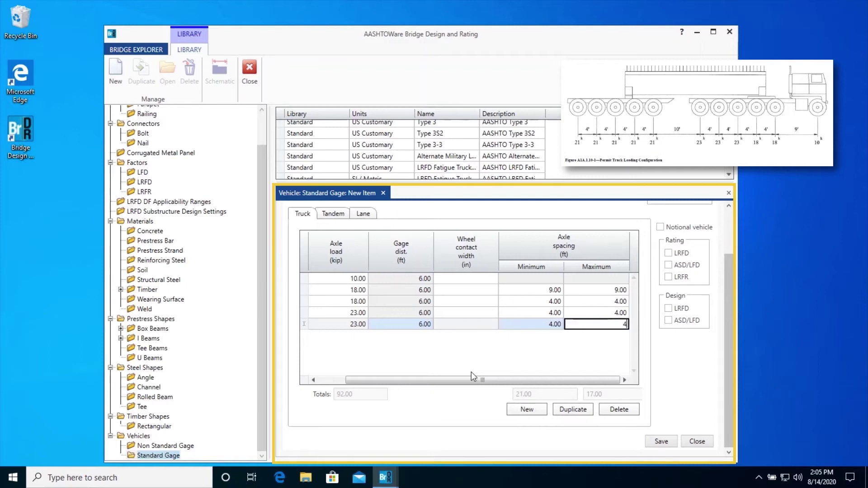
# Step: Add axle 6 at 23 kip with 4 ft spacing and axle 7 at 21 kip with 10 ft spacing
pyautogui.click(527, 409)
pyautogui.write('23')
pyautogui.press('Tab')
pyautogui.press('Tab')
pyautogui.press('Tab')
pyautogui.write('4')
pyautogui.press('Tab')
pyautogui.write('4')
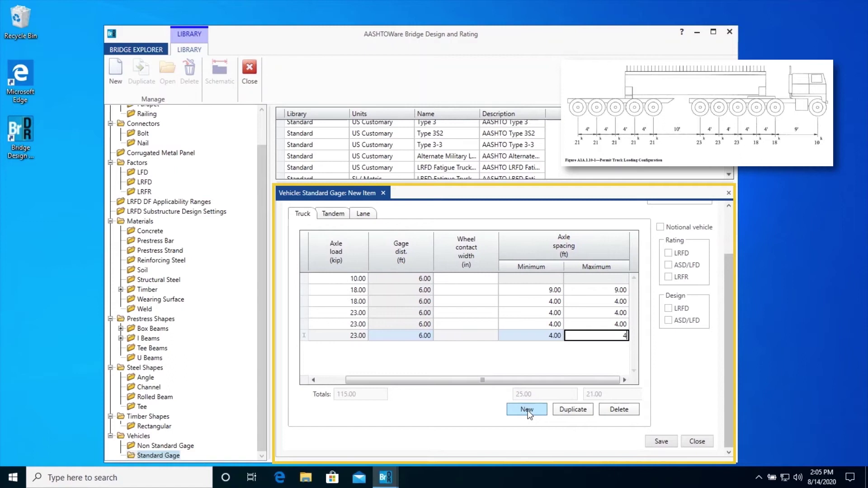
pyautogui.click(527, 410)
pyautogui.write('2')
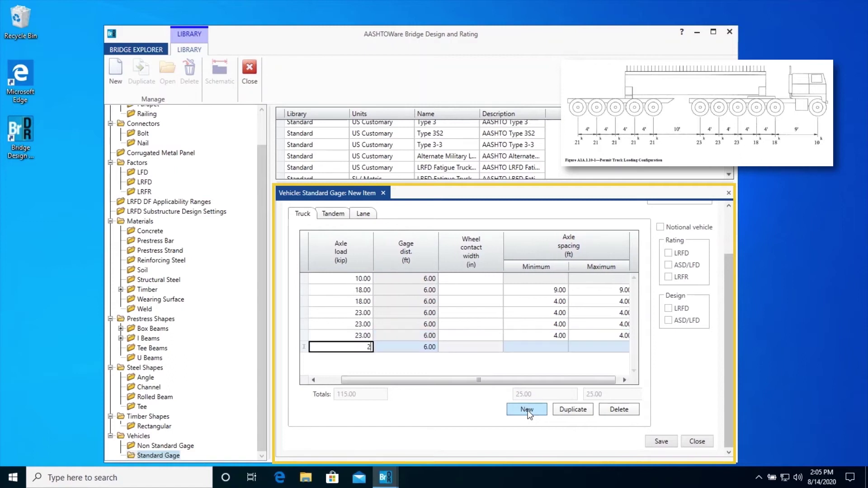
pyautogui.write('1')
pyautogui.press('Tab')
pyautogui.press('Tab')
pyautogui.press('Tab')
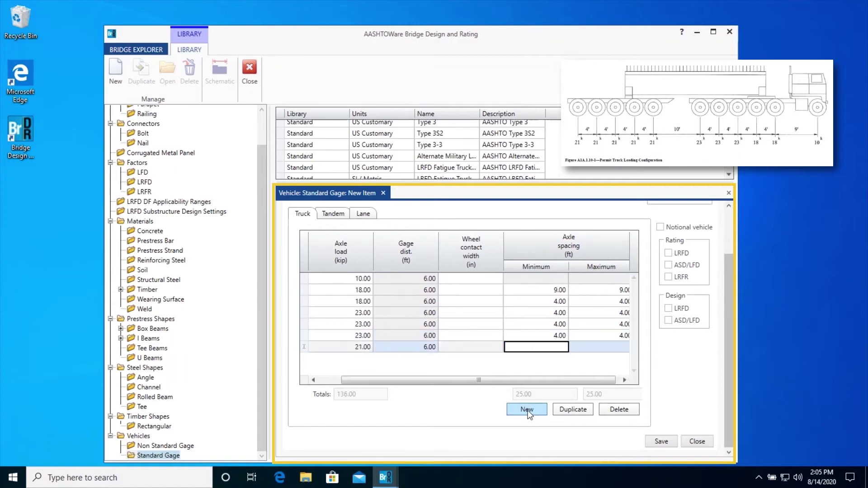
pyautogui.write('10')
pyautogui.press('Tab')
pyautogui.write('1')
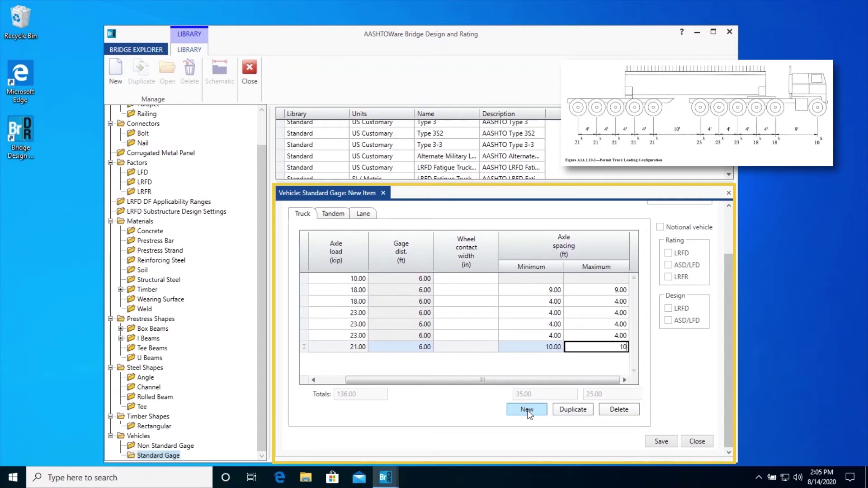
pyautogui.write('0')
# Step: Add axles 8 and 9 at 21 kip each with 4 ft spacing
pyautogui.click(527, 409)
pyautogui.write('21')
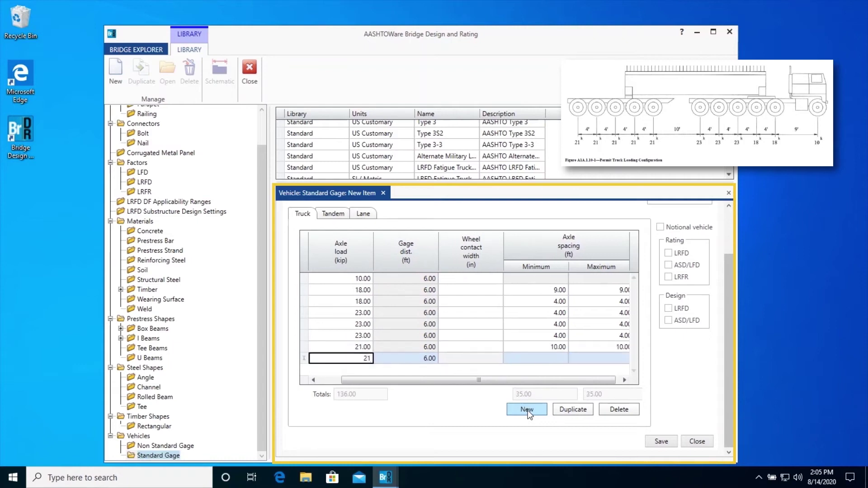
pyautogui.press('Tab')
pyautogui.write('4')
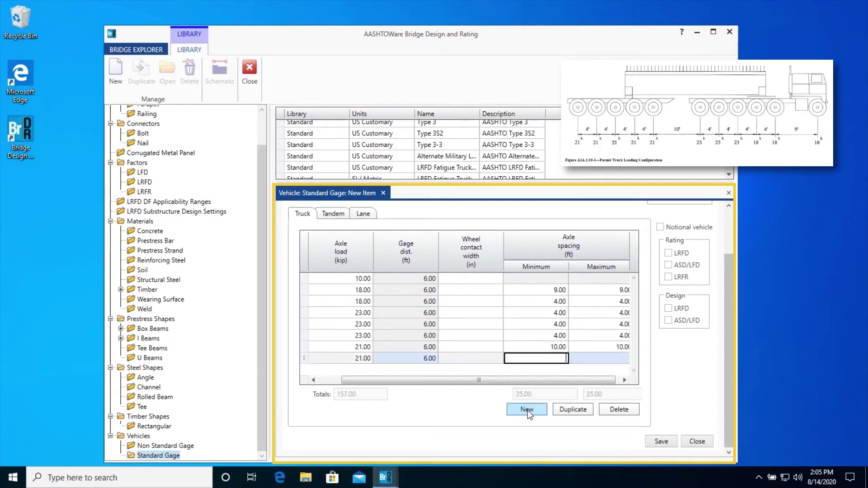
pyautogui.press('Tab')
pyautogui.click(527, 410)
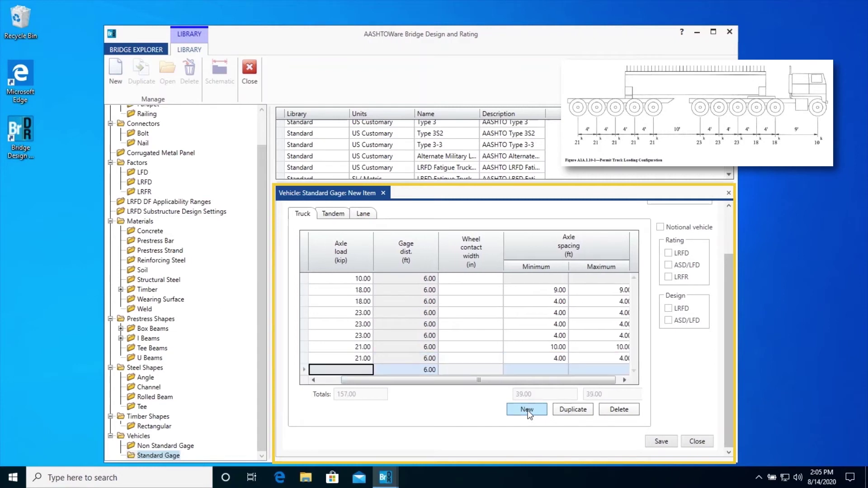
pyautogui.write('21')
pyautogui.press('Tab')
pyautogui.press('Tab')
pyautogui.press('Tab')
pyautogui.write('4')
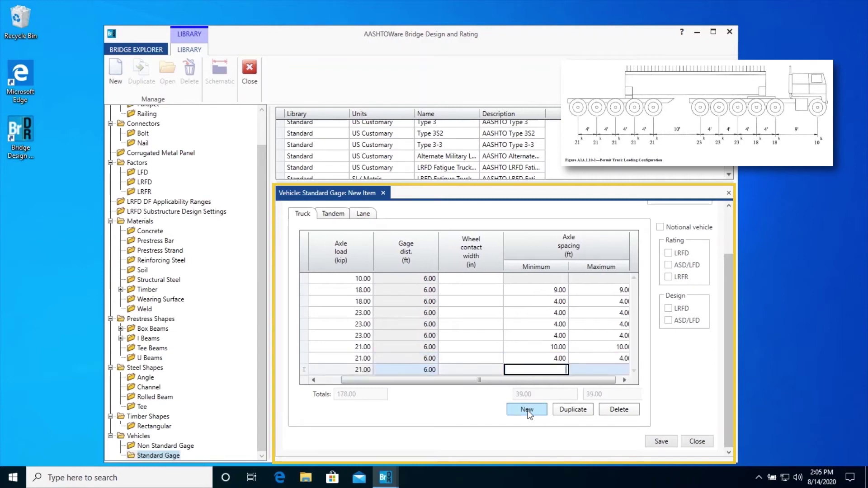
pyautogui.press('Tab')
pyautogui.write('4')
# Step: Add the last two 21-kip axles at 4 ft spacing, bringing the total to 220 kip
pyautogui.click(527, 410)
pyautogui.write('21')
pyautogui.press('Tab')
pyautogui.press('Tab')
pyautogui.press('Tab')
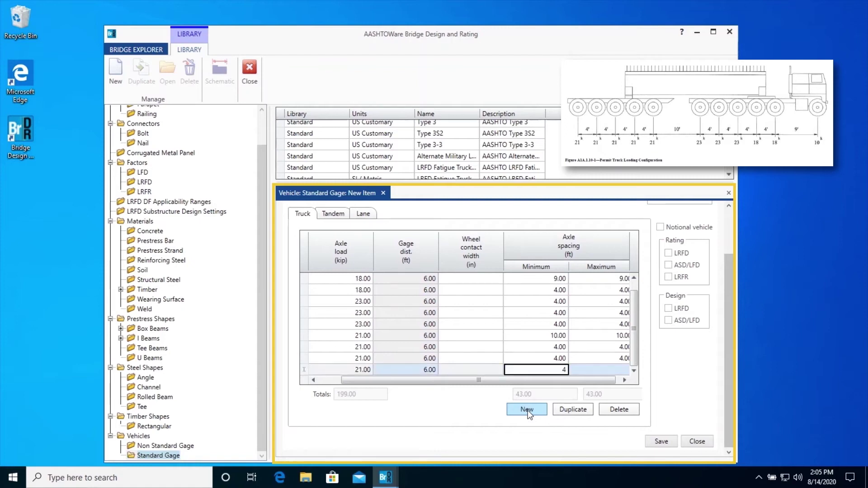
pyautogui.write('4')
pyautogui.press('Tab')
pyautogui.write('4')
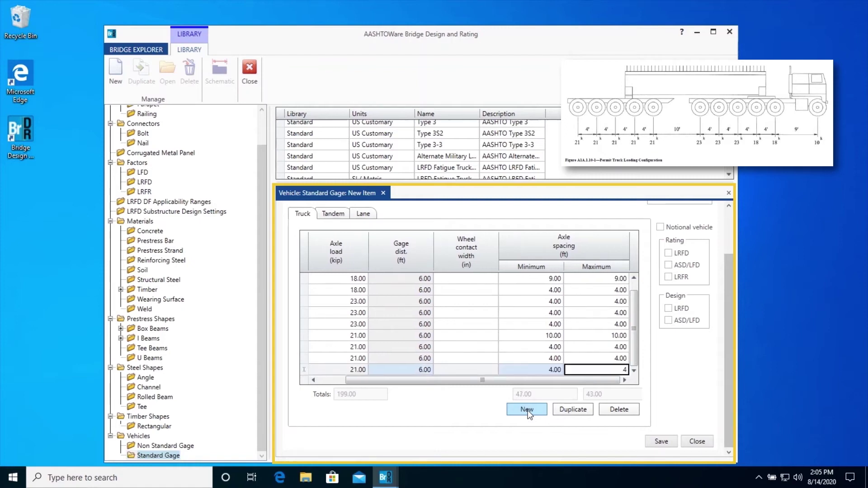
pyautogui.click(527, 410)
pyautogui.write('21')
pyautogui.press('Tab')
pyautogui.press('Tab')
pyautogui.press('Tab')
pyautogui.write('4')
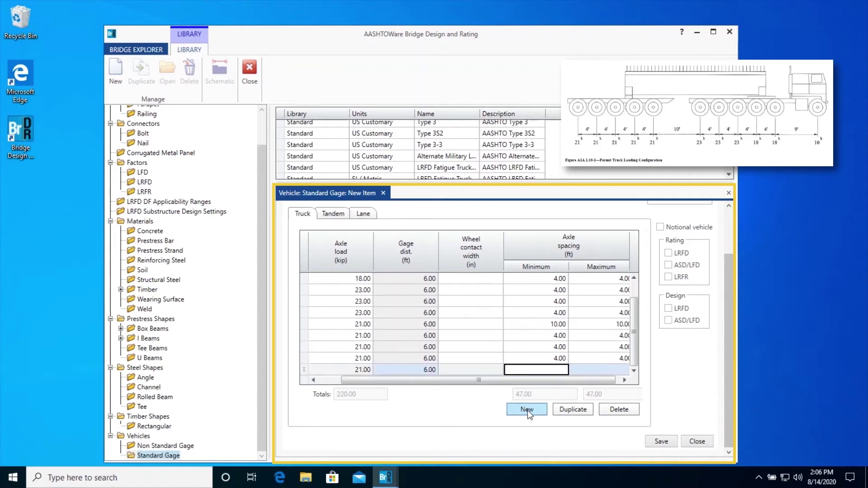
pyautogui.press('Tab')
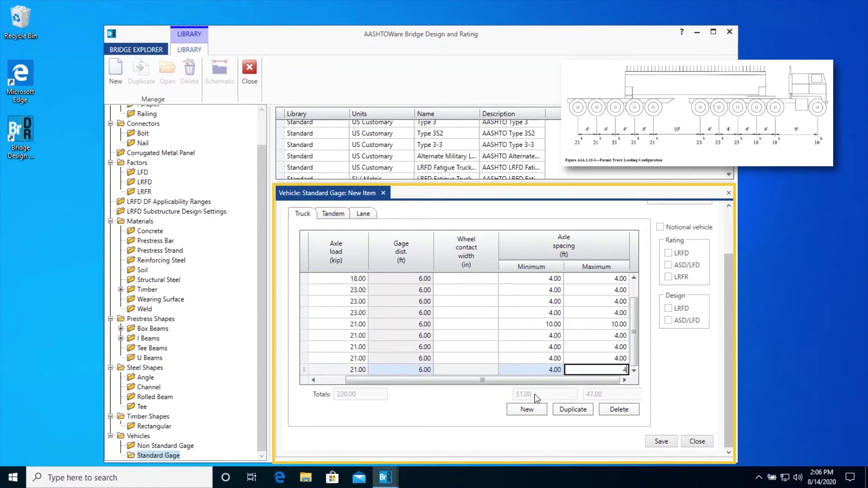
pyautogui.scroll(2, 683, 319)
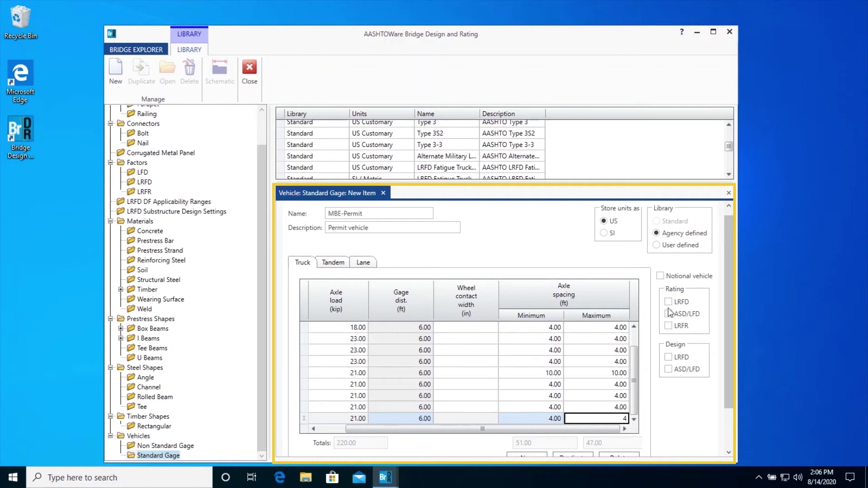
# Step: Enable ASD/LFD and LRFR rating, mark MBE-Permit as Agency defined, and save it
pyautogui.click(673, 314)
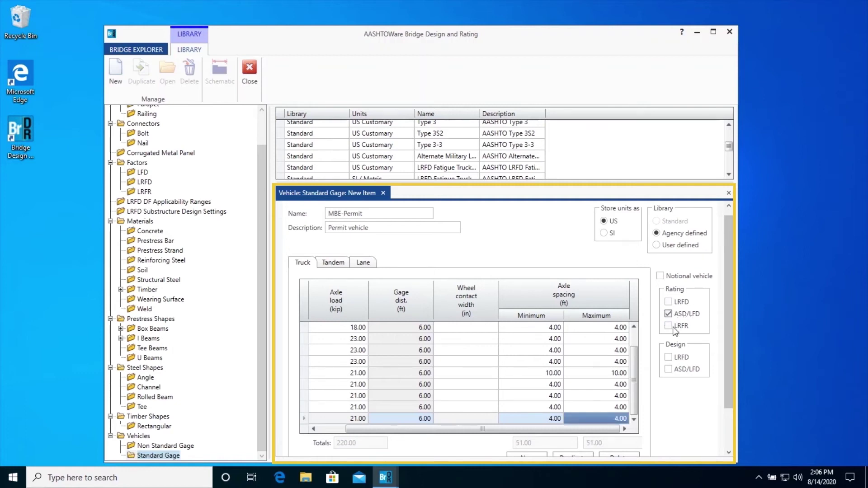
pyautogui.click(673, 328)
pyautogui.click(656, 234)
pyautogui.scroll(-1, 639, 439)
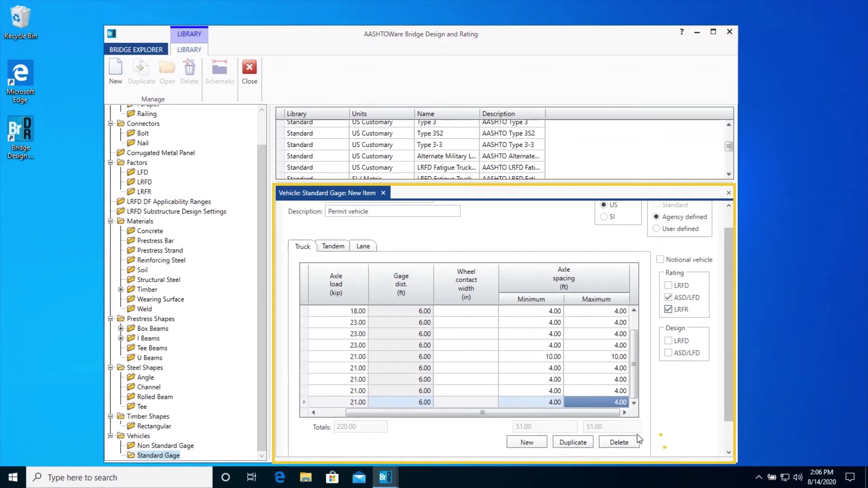
pyautogui.scroll(-1, 563, 449)
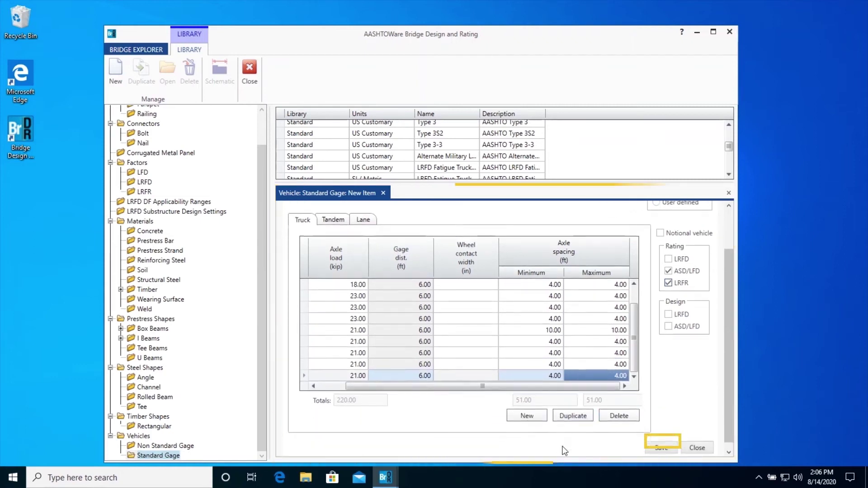
pyautogui.click(660, 444)
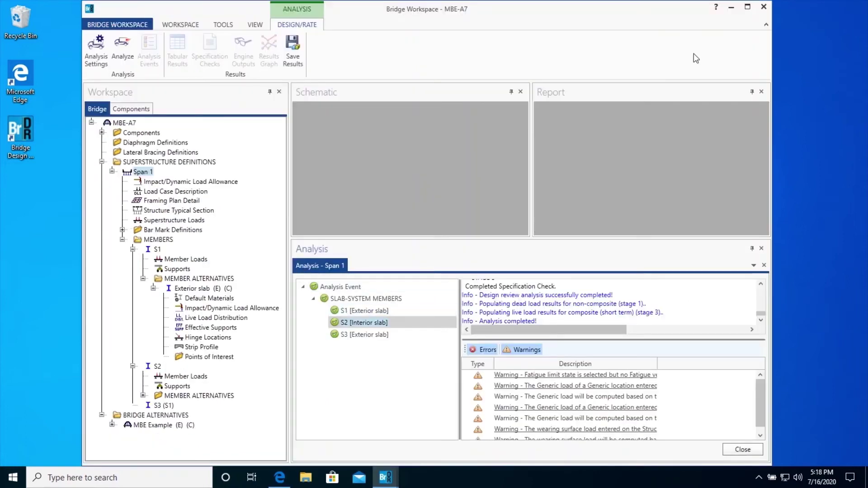
# Step: Open the Library and view the MBE-Permit truck's 11-axle layout schematic
pyautogui.click(731, 7)
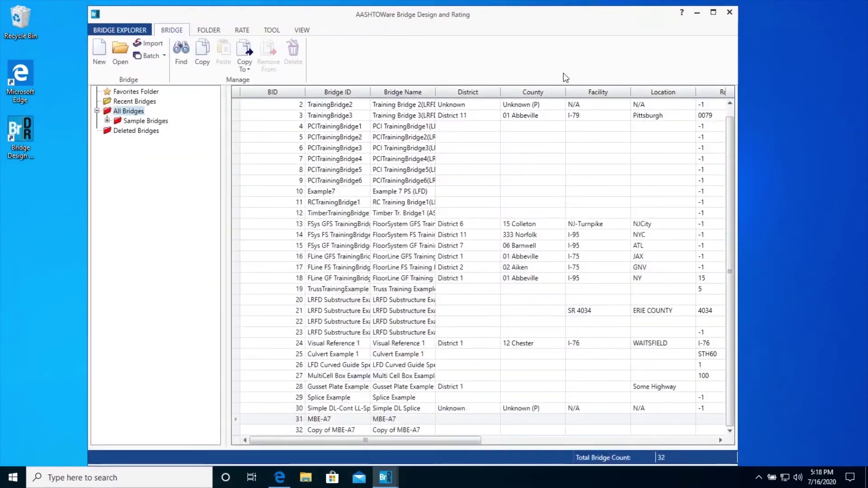
pyautogui.click(302, 30)
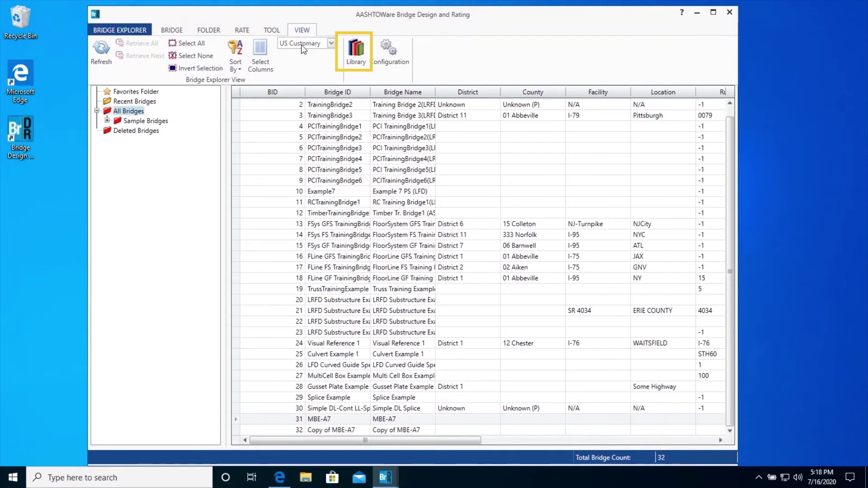
pyautogui.click(356, 53)
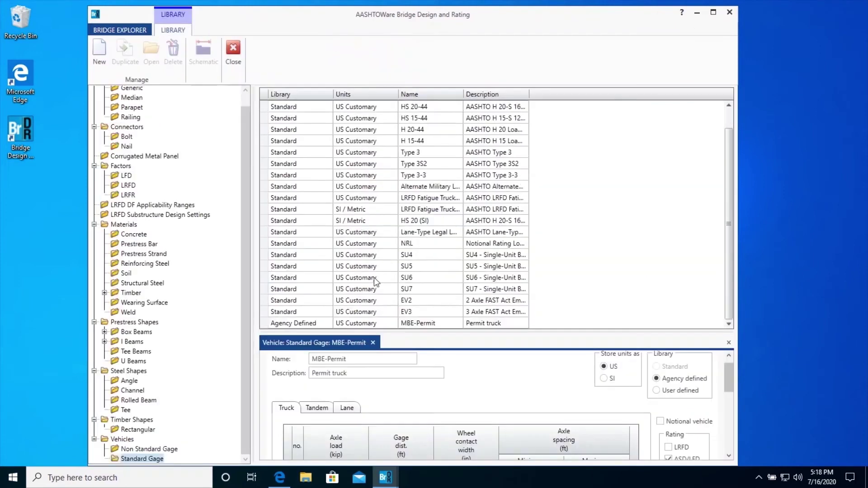
pyautogui.click(429, 326)
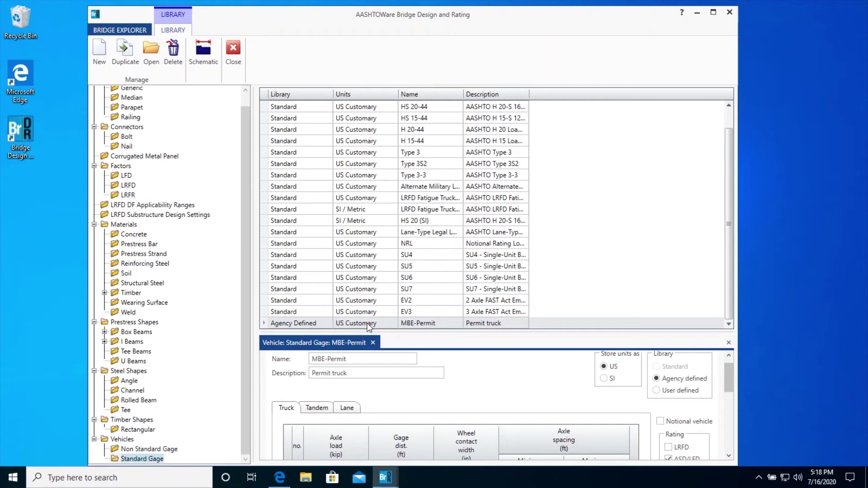
pyautogui.click(215, 57)
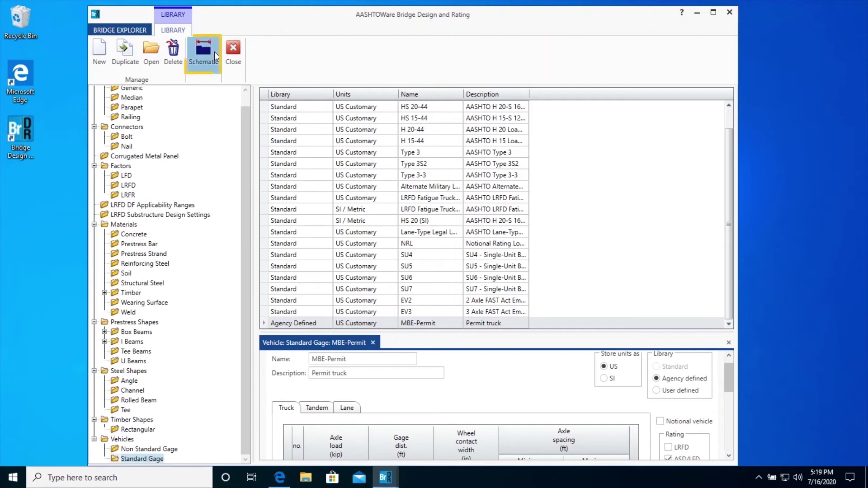
pyautogui.moveTo(518, 168); pyautogui.dragTo(517, 159)
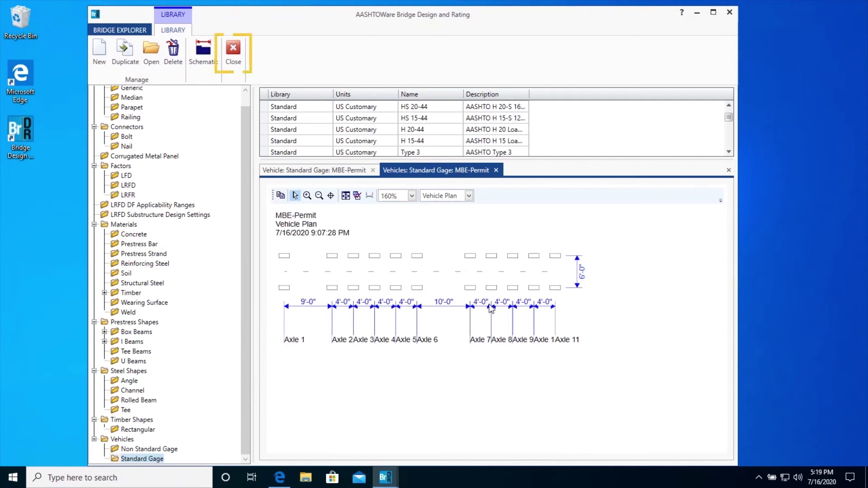
# Step: Close the Library and bring the MBE-A7 Bridge Workspace back to the front
pyautogui.click(239, 56)
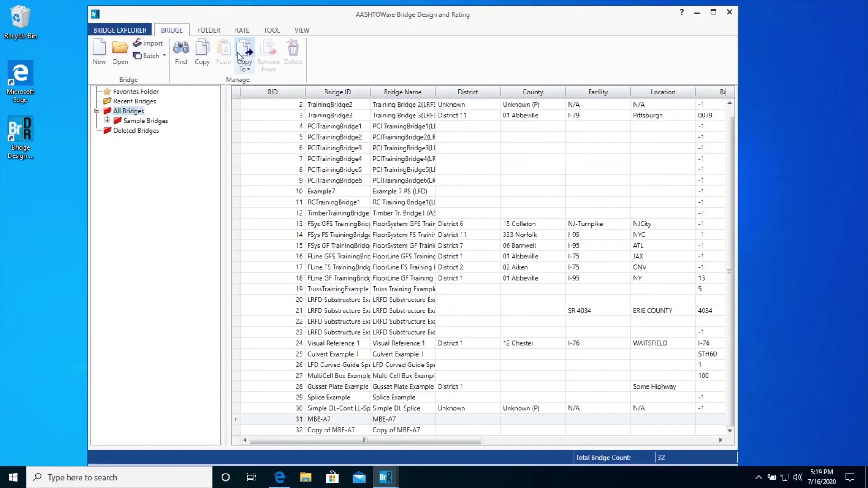
pyautogui.moveTo(385, 477)
pyautogui.click(420, 452)
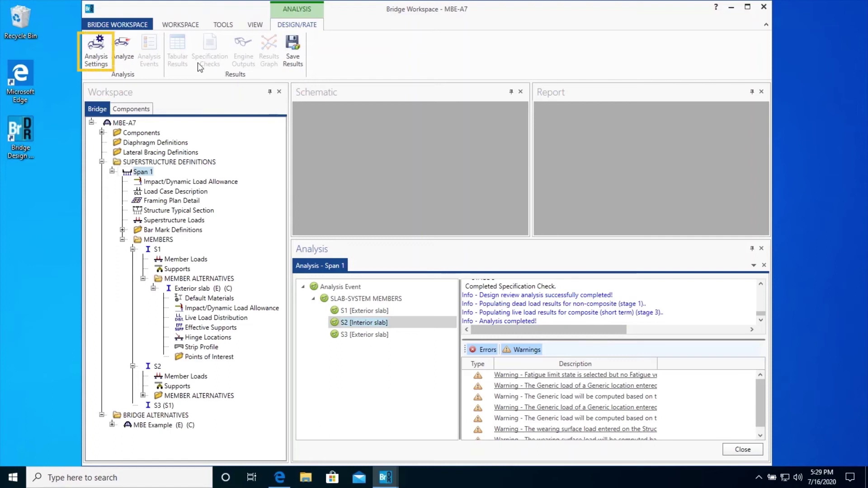
# Step: Set the analysis to LRFR rating with HL-93 (US) at inventory and operating levels
pyautogui.click(97, 57)
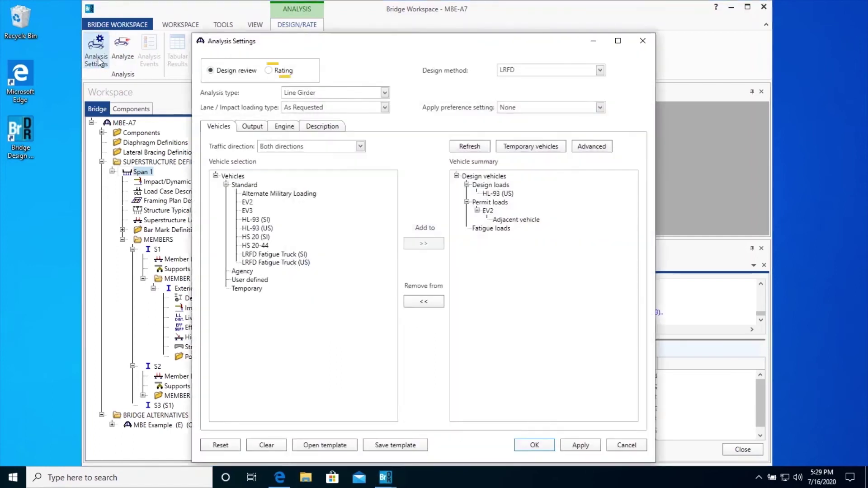
pyautogui.click(269, 71)
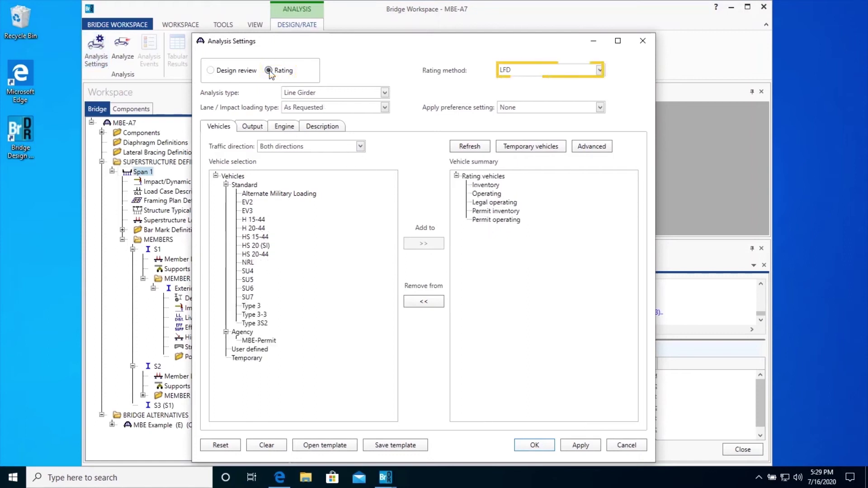
pyautogui.click(514, 73)
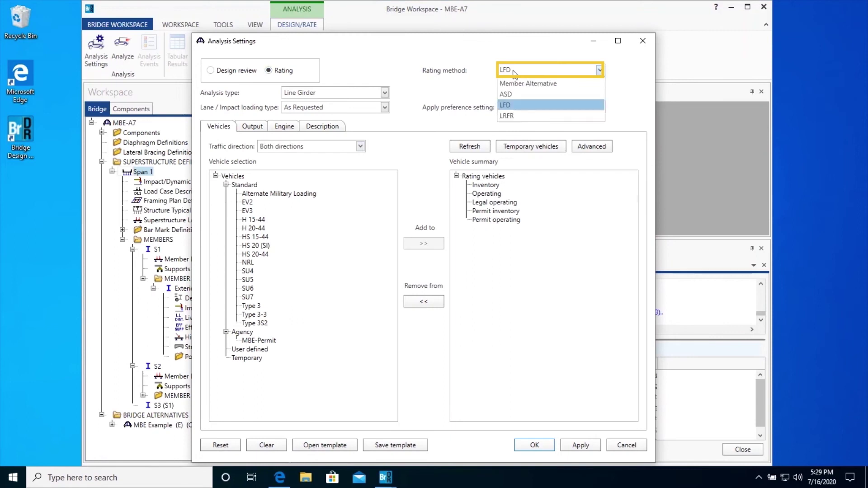
pyautogui.click(507, 116)
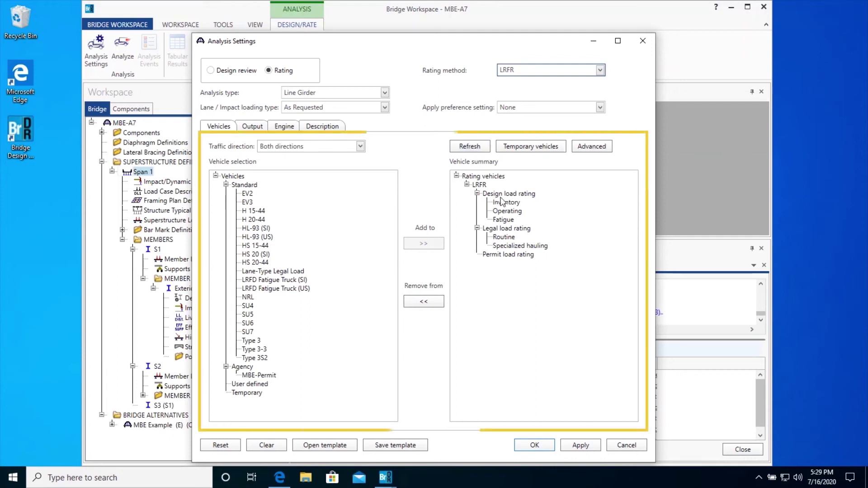
pyautogui.doubleClick(257, 236)
pyautogui.click(508, 220)
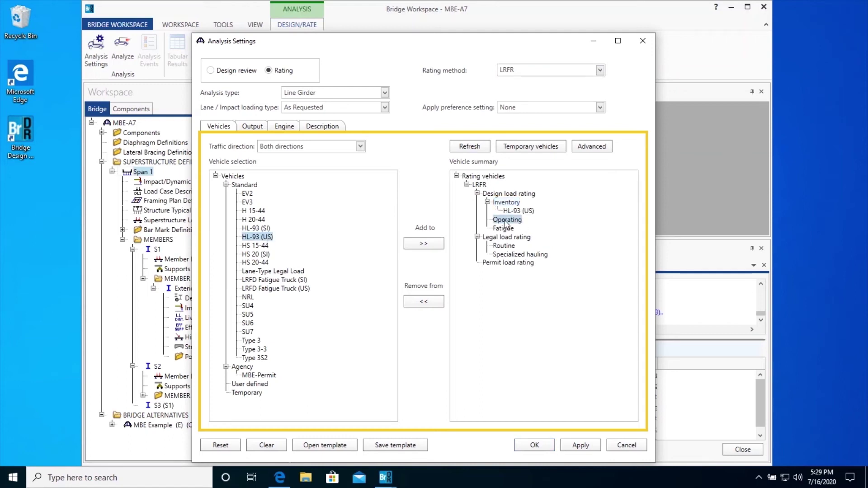
pyautogui.doubleClick(266, 237)
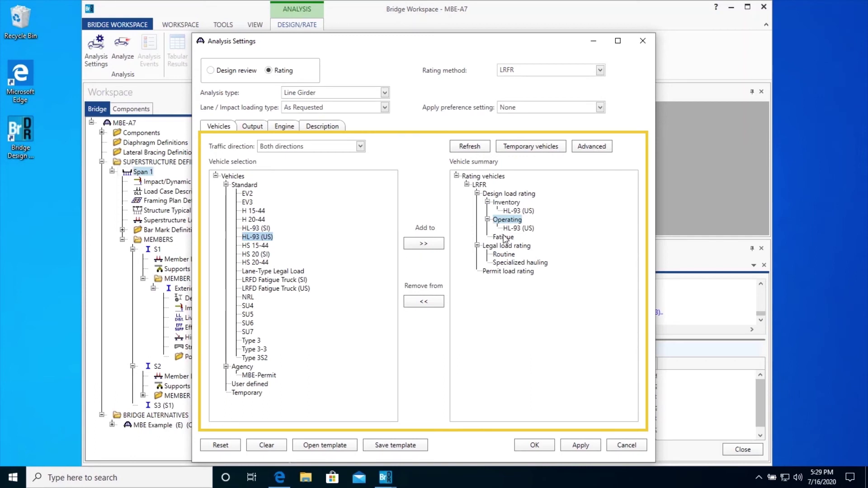
# Step: Add Type 3, Type 3-3 and Type 3S2 as routine legal load vehicles
pyautogui.click(501, 255)
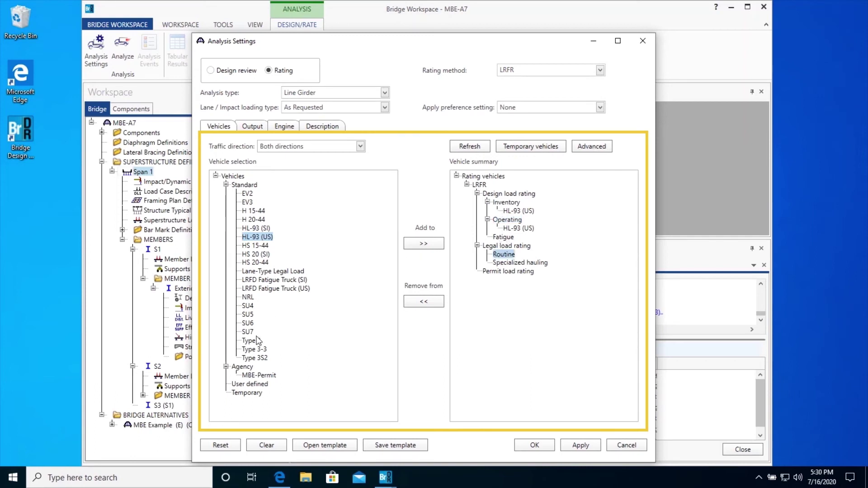
pyautogui.doubleClick(257, 342)
pyautogui.doubleClick(258, 350)
pyautogui.doubleClick(256, 358)
# Step: Add NRL and SU4–SU7 under specialized hauling, and MBE-Permit under permit load rating
pyautogui.click(536, 290)
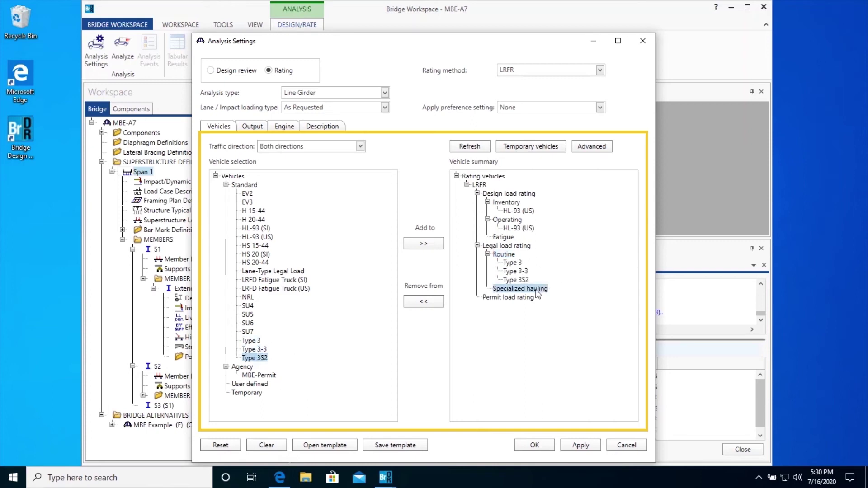
pyautogui.doubleClick(247, 298)
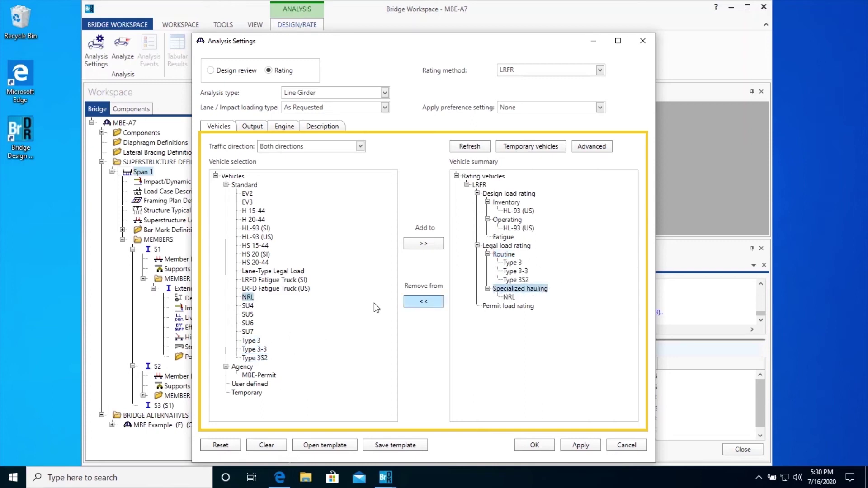
pyautogui.doubleClick(247, 307)
pyautogui.click(246, 315)
pyautogui.doubleClick(246, 315)
pyautogui.click(247, 323)
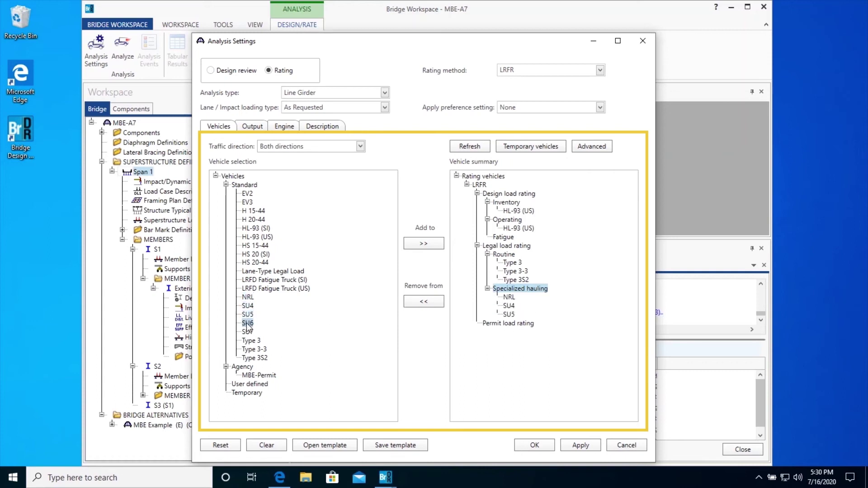
pyautogui.doubleClick(247, 324)
pyautogui.doubleClick(247, 332)
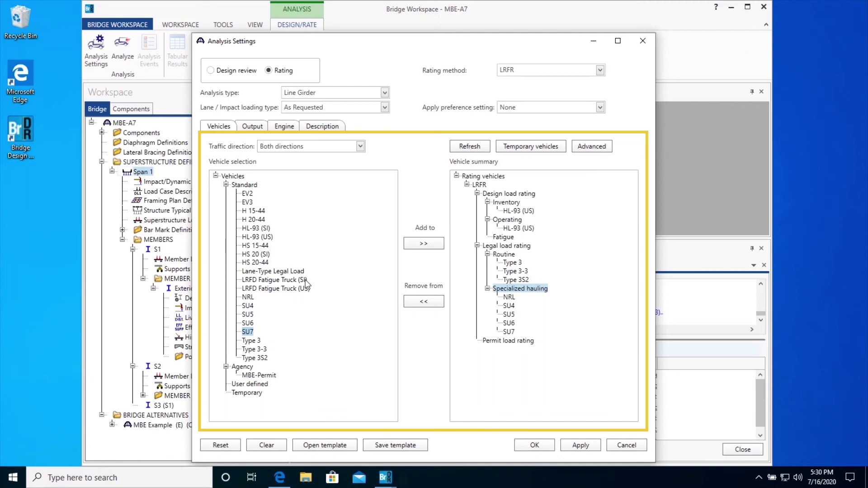
pyautogui.click(502, 341)
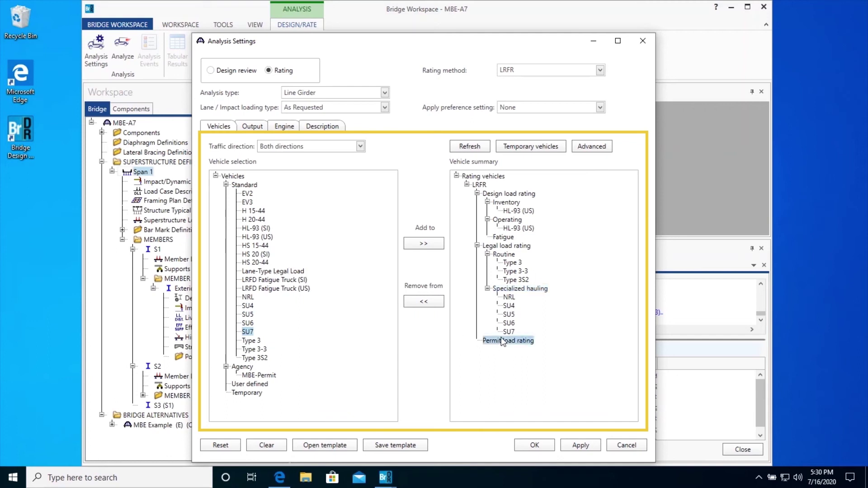
pyautogui.doubleClick(262, 376)
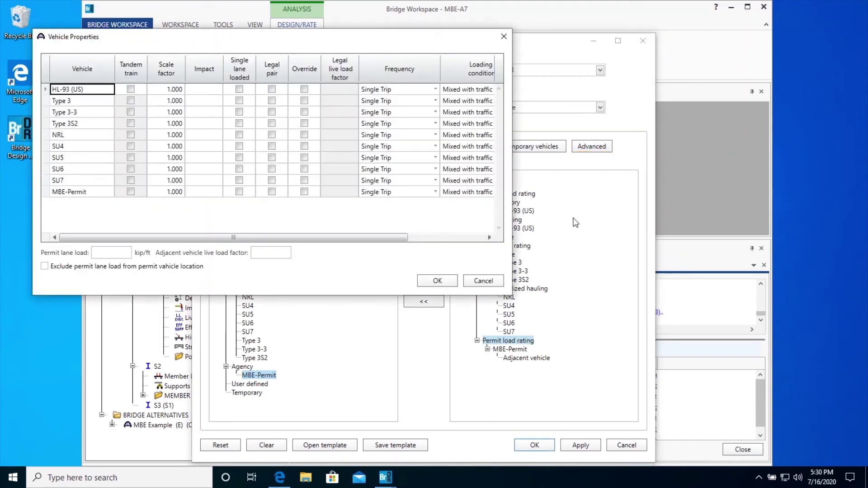
# Step: Keep MBE-Permit as the permit vehicle, dismiss Advanced vehicle properties, and accept the LRFR settings
pyautogui.moveTo(392, 235); pyautogui.dragTo(428, 235)
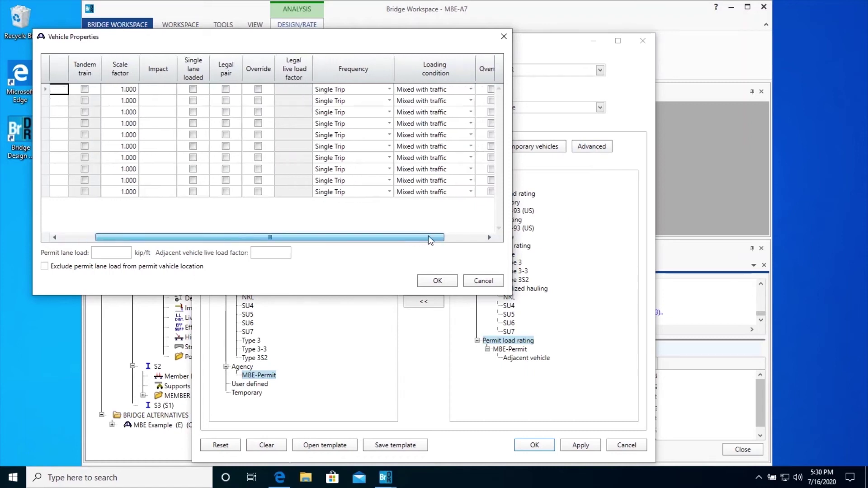
pyautogui.moveTo(428, 235); pyautogui.dragTo(356, 244)
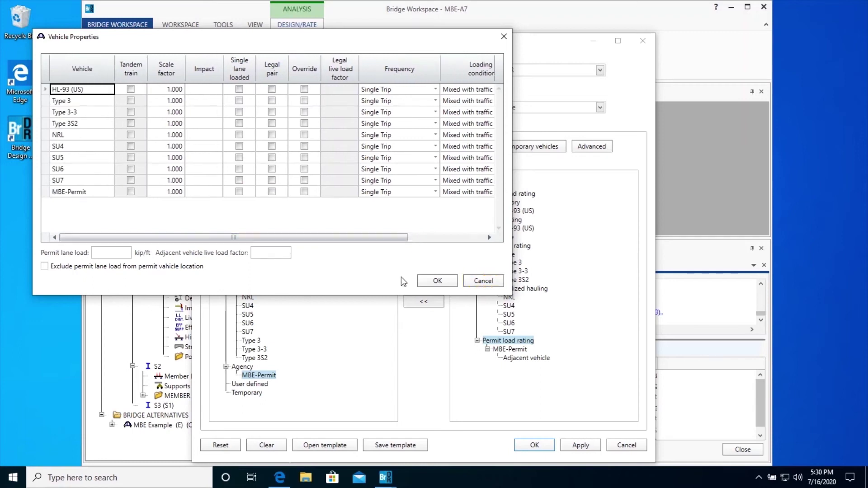
pyautogui.click(492, 284)
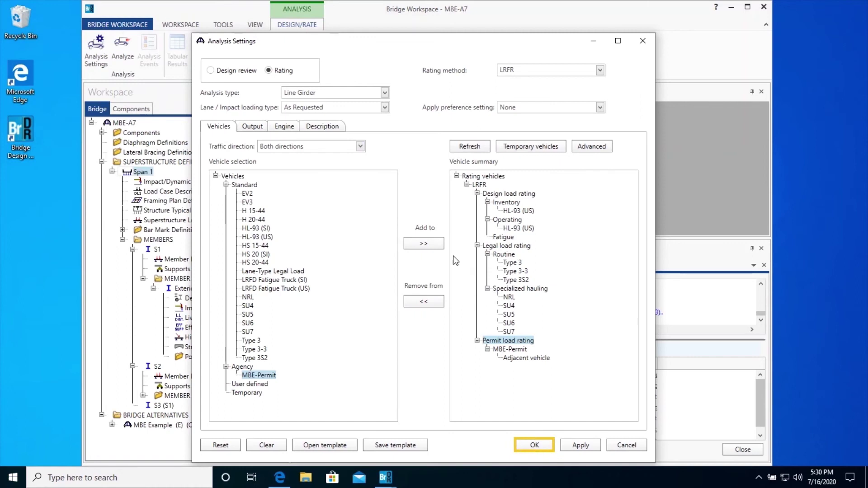
pyautogui.click(534, 445)
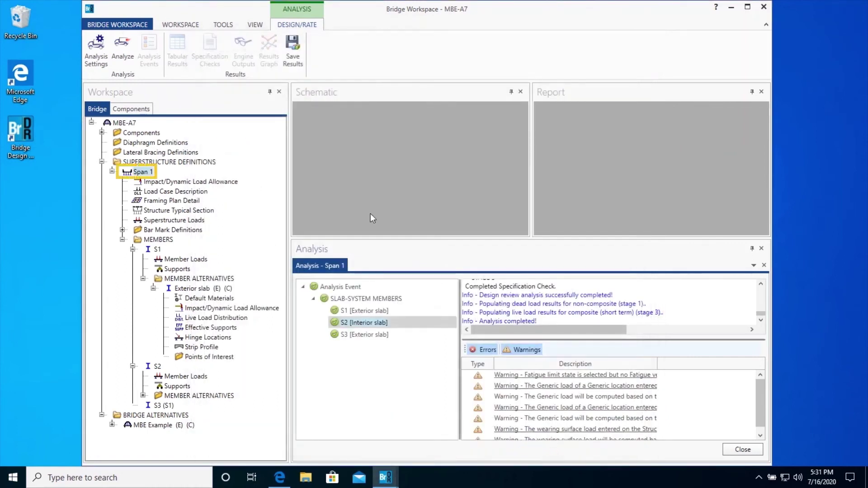
# Step: Run the LRFR analysis on Span 1 and select the Exterior slab (E) (C) alternative
pyautogui.click(143, 171)
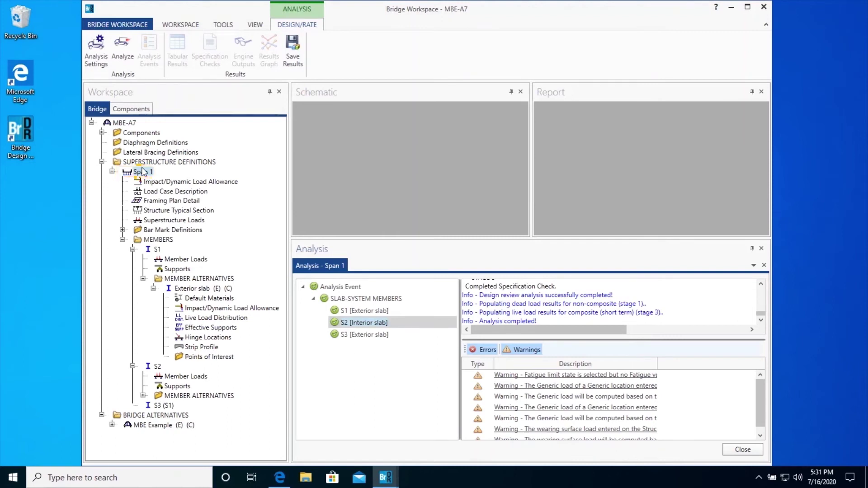
pyautogui.click(123, 53)
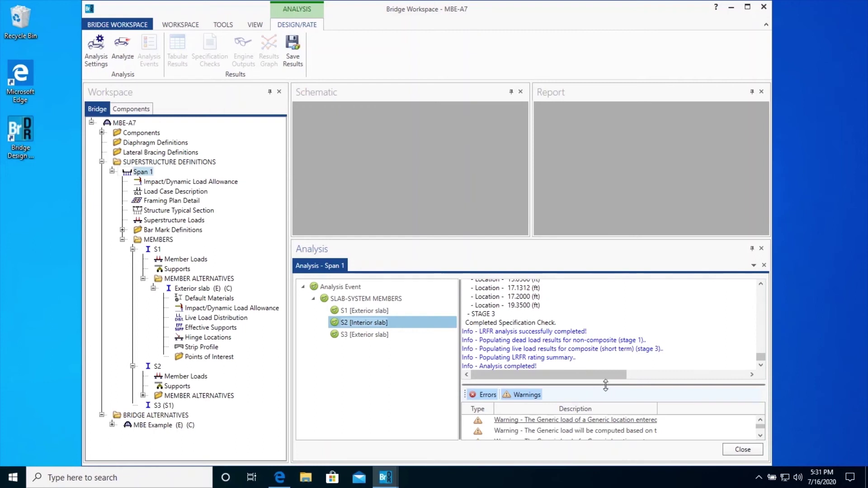
pyautogui.moveTo(609, 385); pyautogui.dragTo(603, 339)
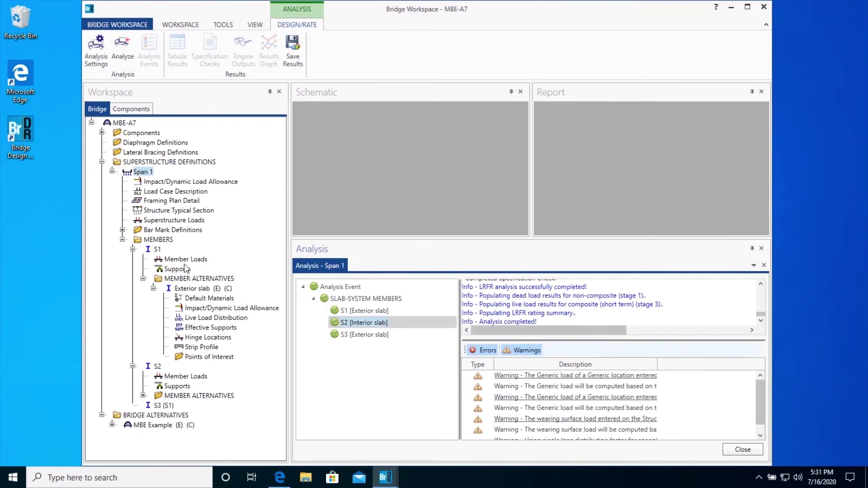
pyautogui.click(213, 289)
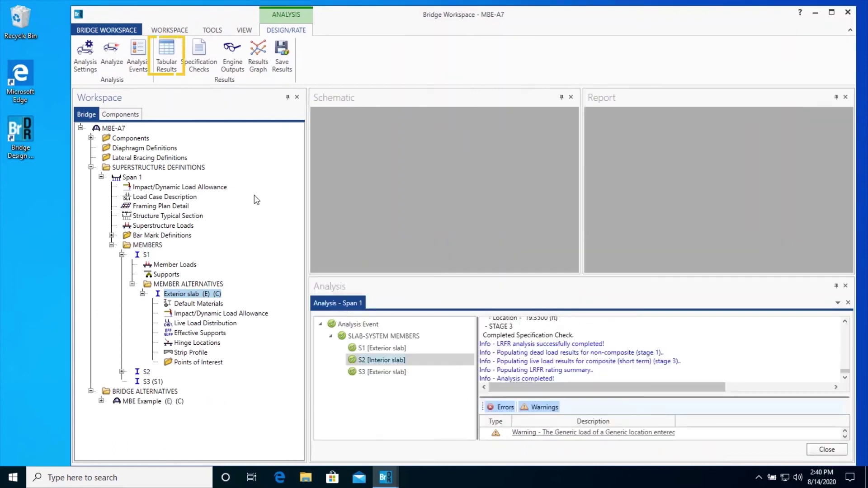
pyautogui.click(168, 66)
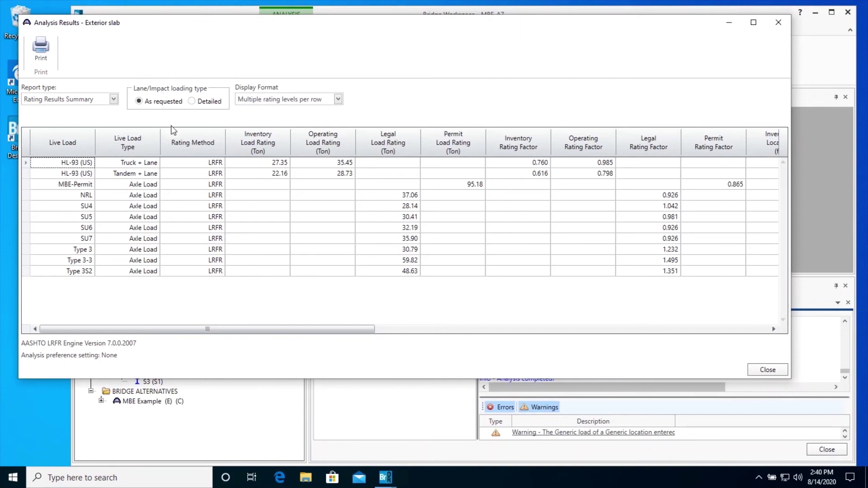
pyautogui.click(305, 102)
pyautogui.click(298, 120)
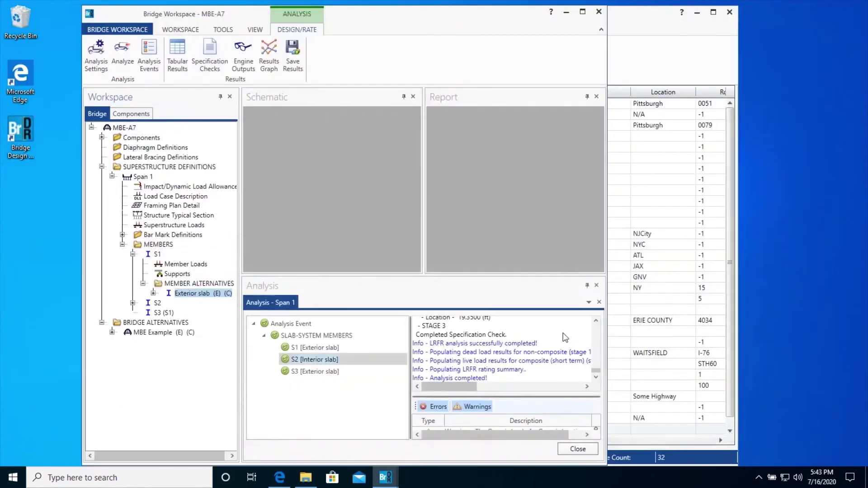
pyautogui.click(223, 30)
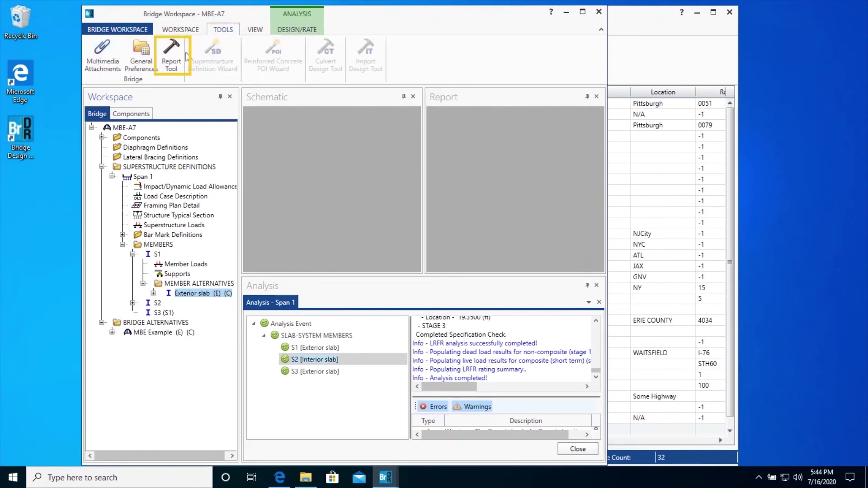
# Step: Generate an LRFR analysis output report with all six sections checked
pyautogui.click(169, 58)
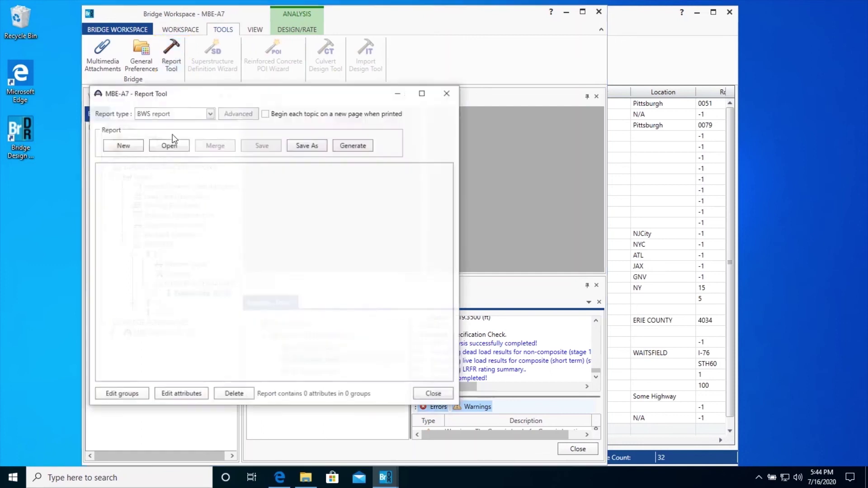
pyautogui.click(184, 112)
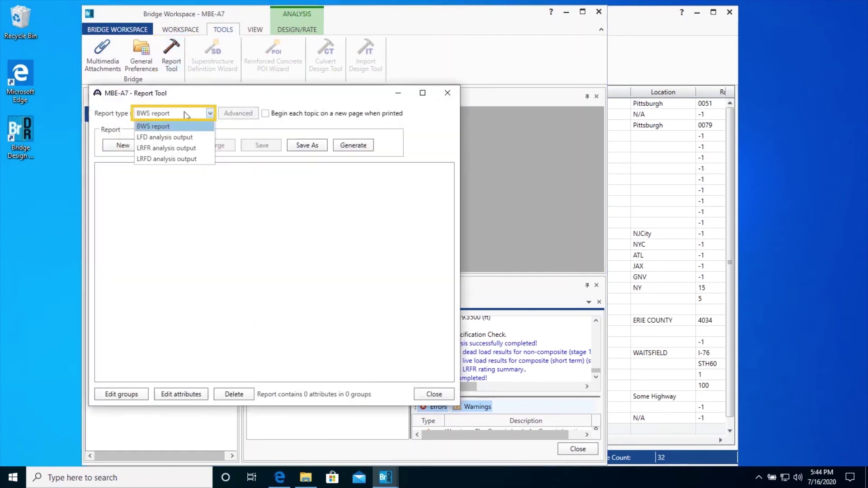
pyautogui.click(177, 149)
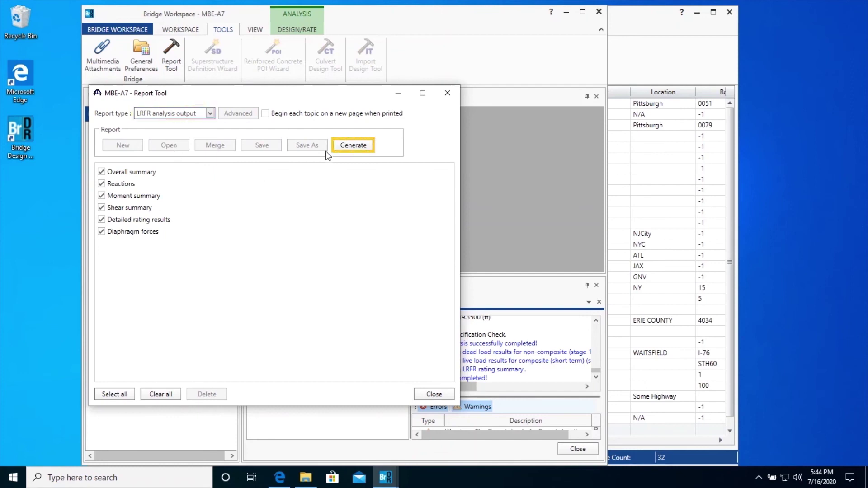
pyautogui.click(350, 150)
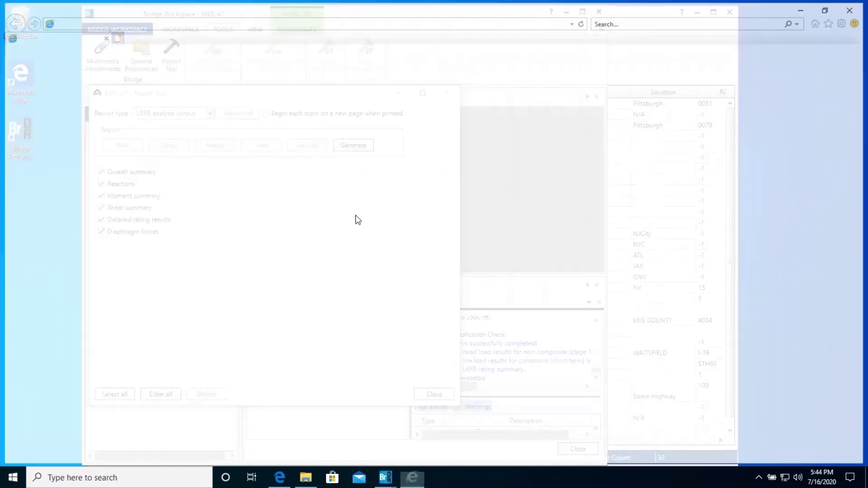
# Step: Scroll through LRFRReport.xml summaries down to the Exterior slab's Type 3S2 legal rating results
pyautogui.scroll(-3, 416, 329)
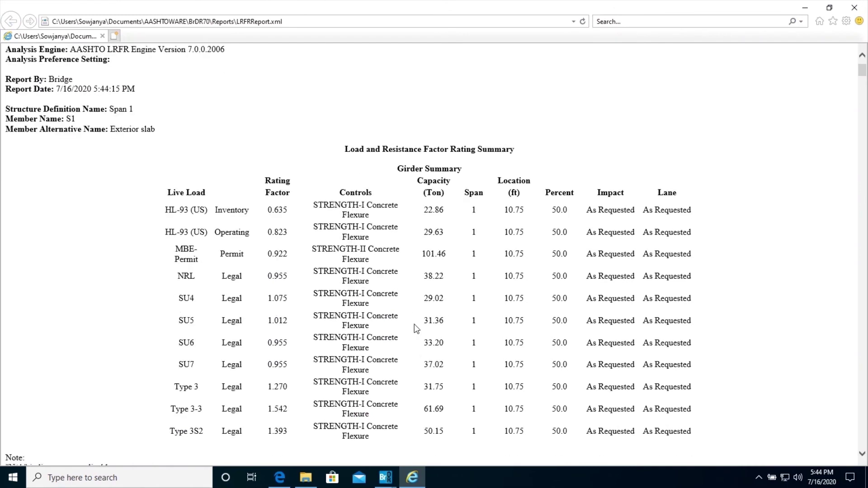
pyautogui.scroll(-15, 417, 328)
pyautogui.scroll(-6, 414, 324)
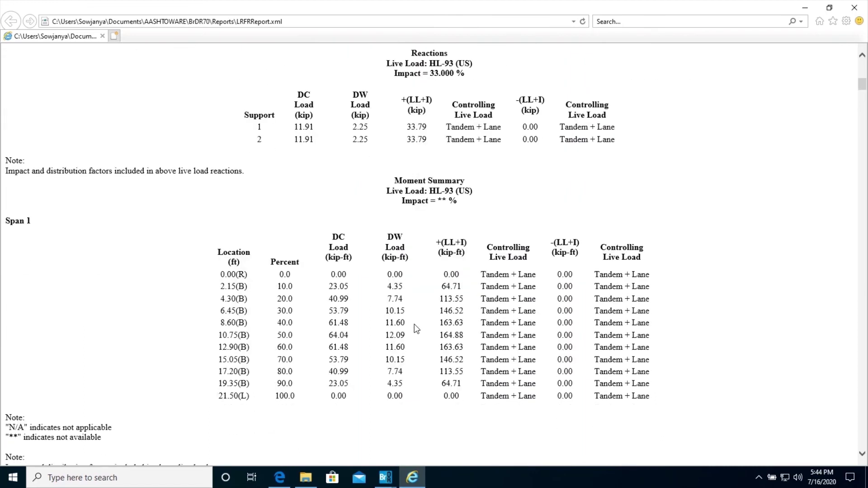
pyautogui.scroll(-15, 414, 324)
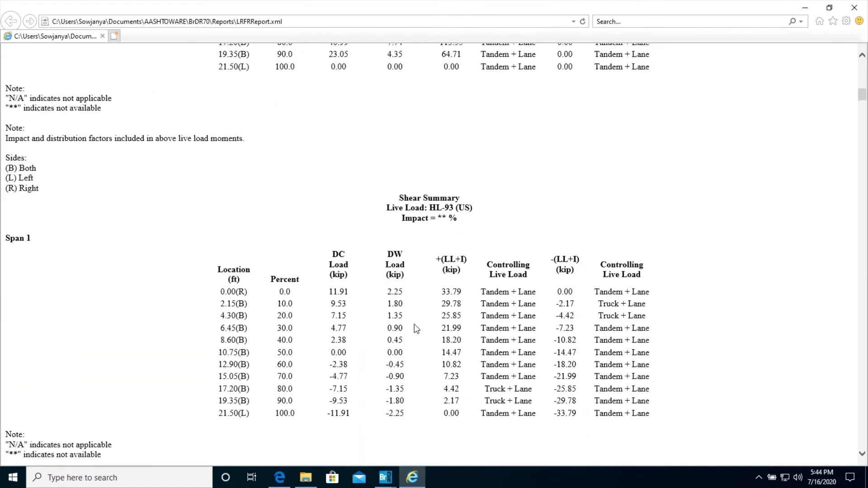
pyautogui.scroll(-14, 414, 324)
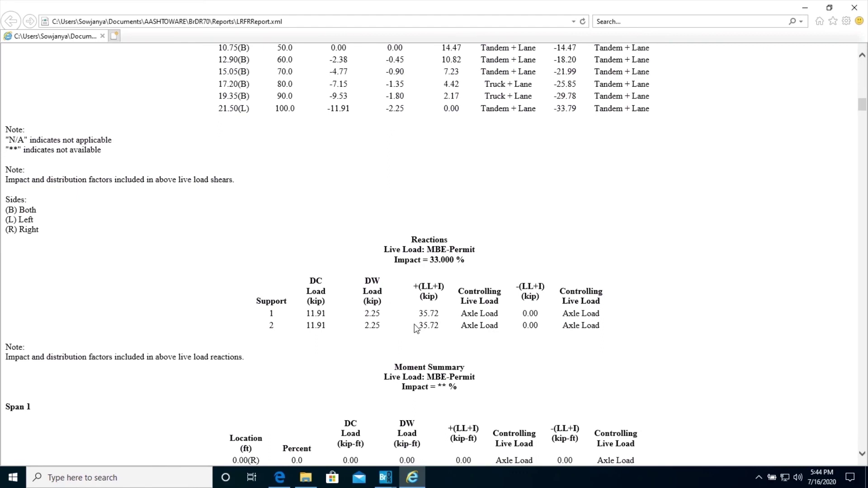
pyautogui.scroll(-20, 414, 324)
pyautogui.scroll(-20, 414, 325)
pyautogui.scroll(-20, 414, 329)
pyautogui.scroll(-20, 414, 329)
pyautogui.scroll(-20, 415, 328)
pyautogui.scroll(-20, 415, 324)
pyautogui.scroll(-20, 415, 325)
pyautogui.scroll(-20, 415, 324)
pyautogui.scroll(-20, 416, 328)
pyautogui.scroll(-10, 414, 328)
pyautogui.scroll(-20, 414, 326)
pyautogui.scroll(-20, 416, 328)
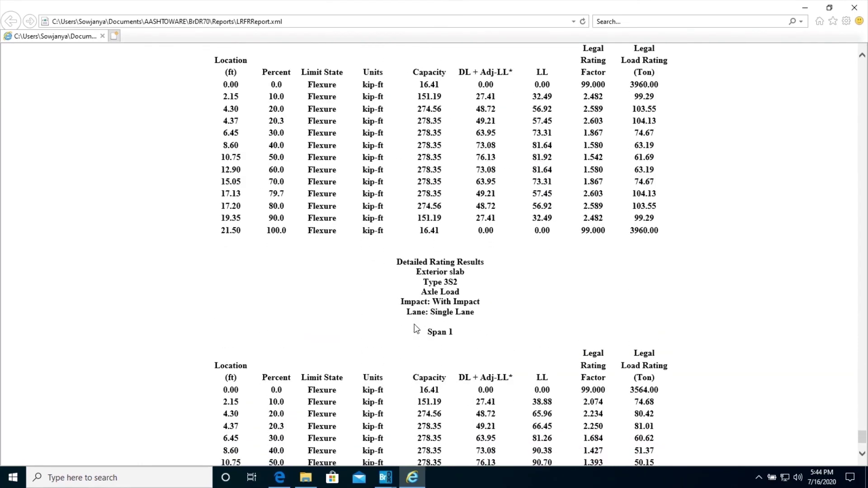
pyautogui.scroll(-5, 416, 328)
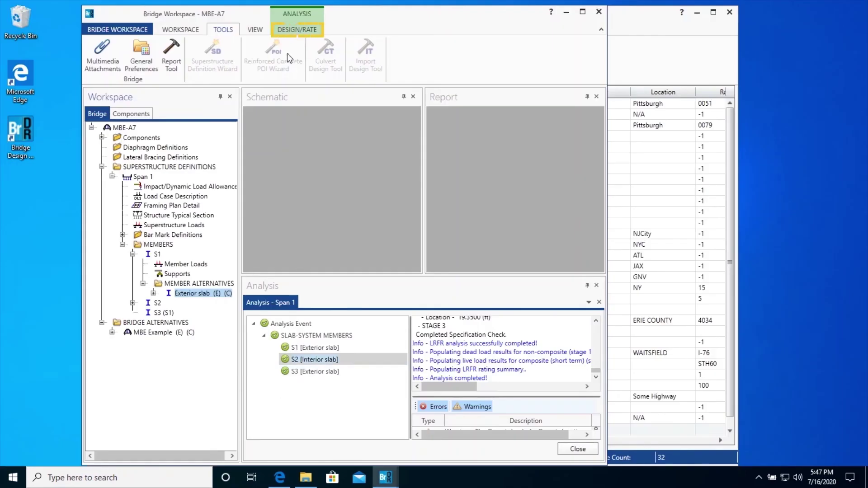
# Step: Clear the assigned rating vehicles and switch the rating method to LFD
pyautogui.click(299, 30)
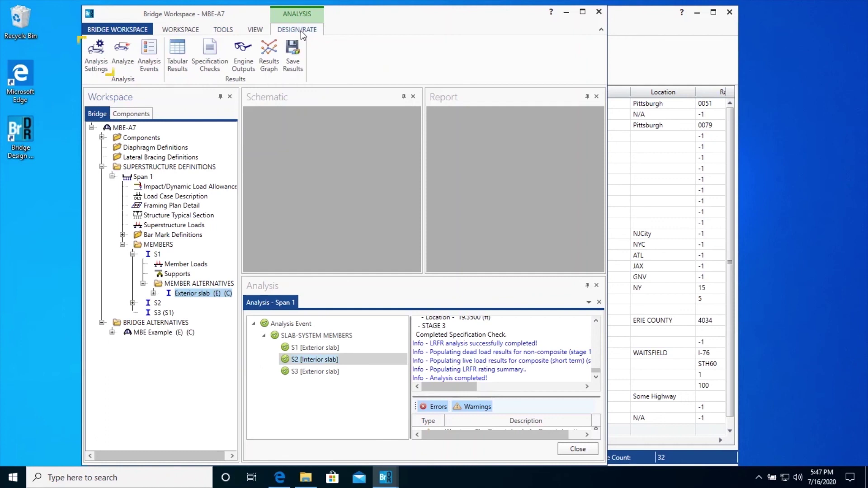
pyautogui.click(97, 65)
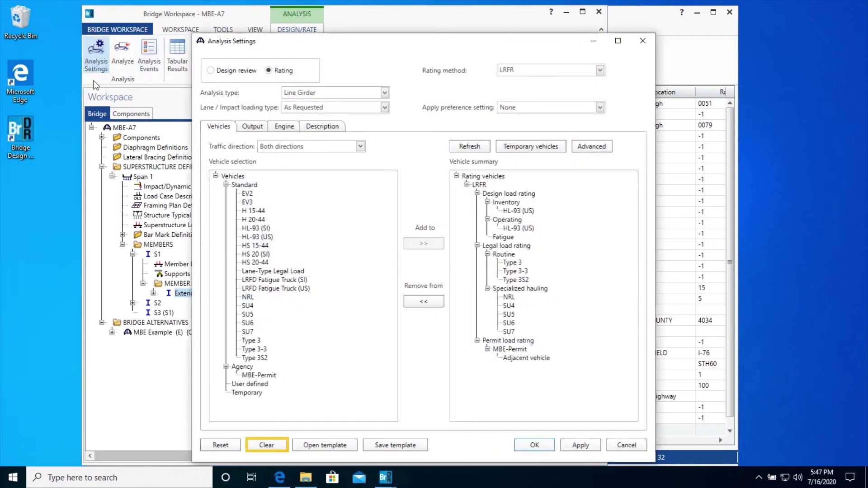
pyautogui.click(267, 446)
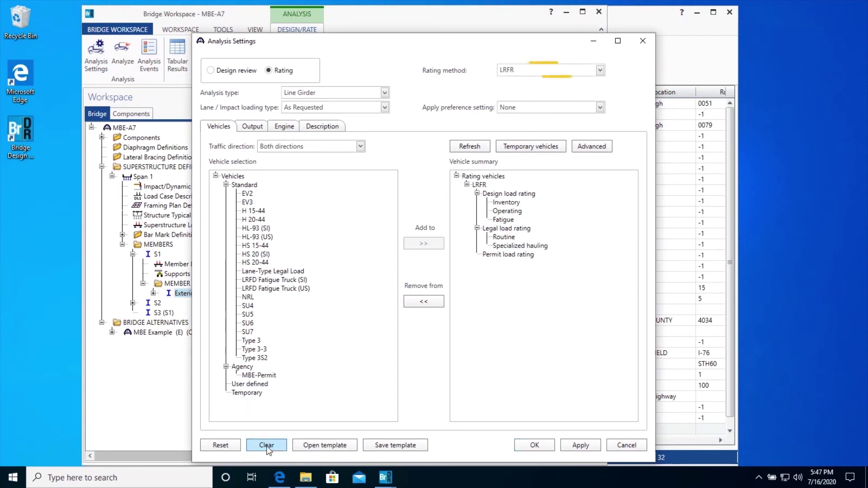
pyautogui.click(529, 72)
pyautogui.click(520, 103)
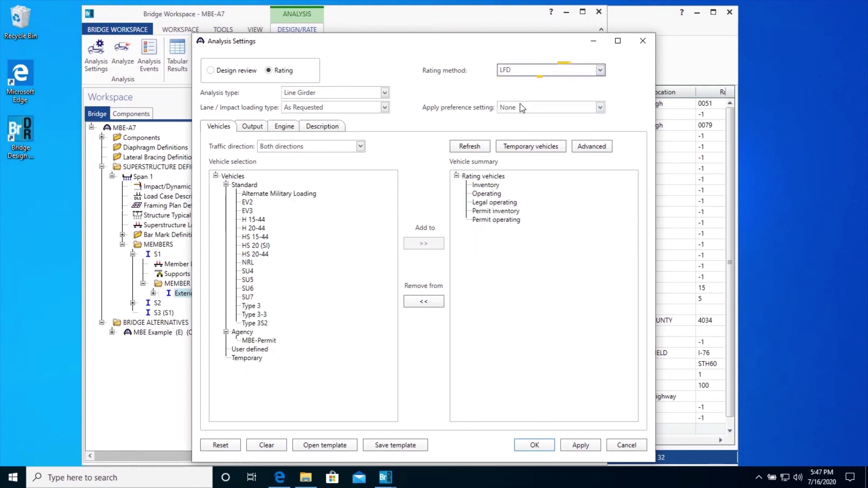
# Step: Assign HS 20-44 to inventory and operating levels, accept, and run the analysis
pyautogui.click(486, 185)
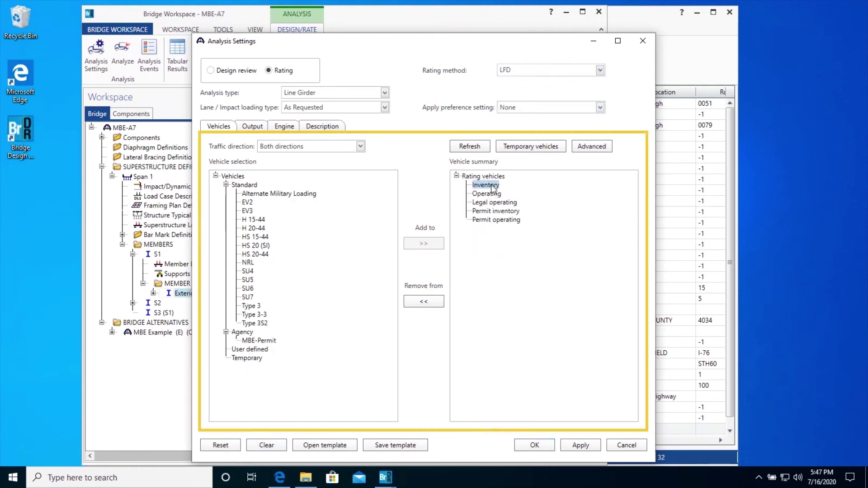
pyautogui.doubleClick(255, 256)
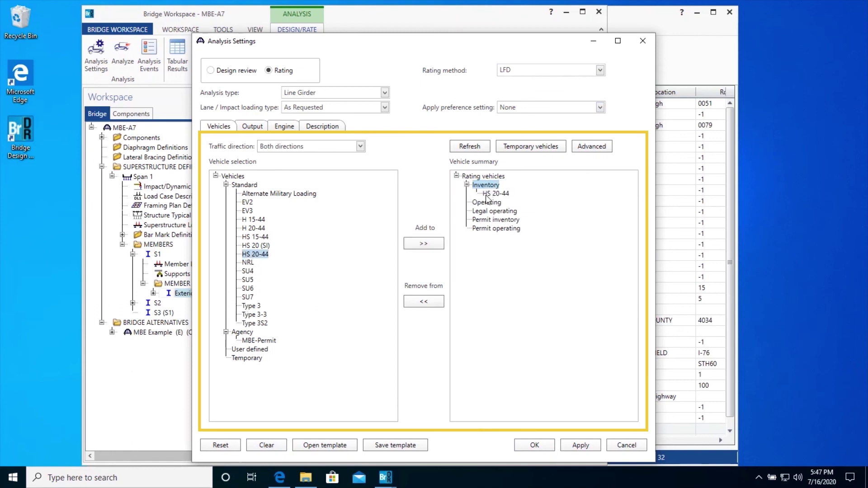
pyautogui.click(486, 203)
pyautogui.doubleClick(259, 255)
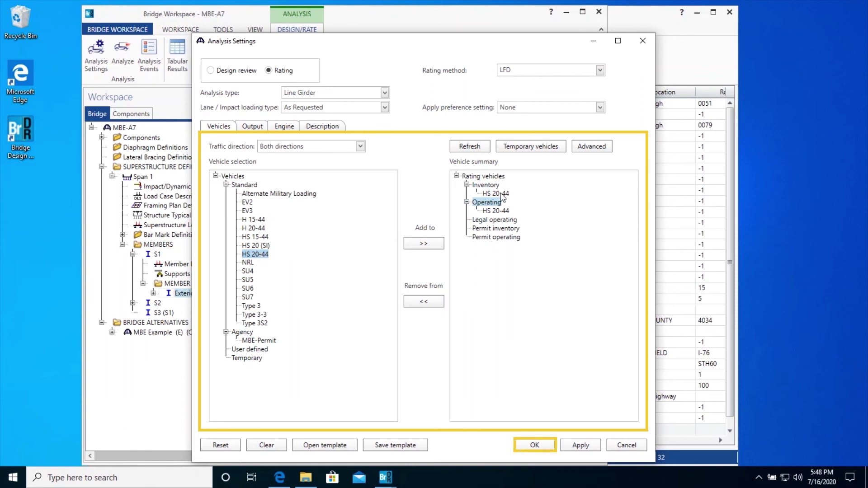
pyautogui.click(544, 446)
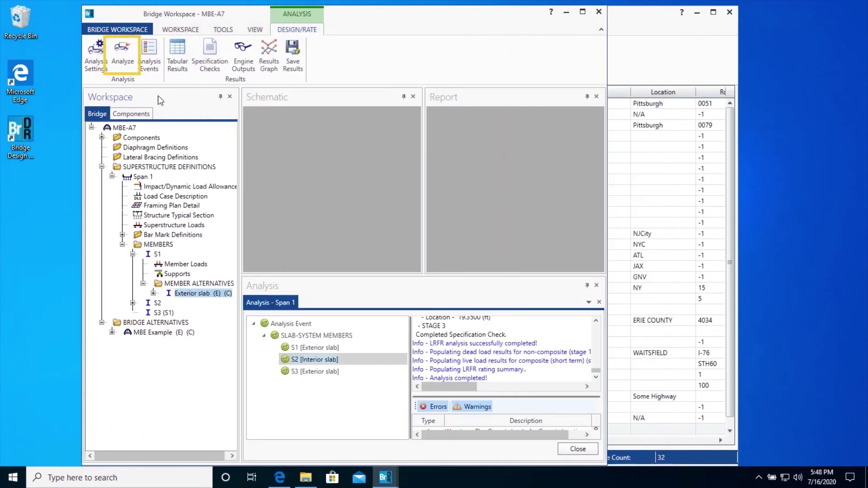
pyautogui.click(123, 53)
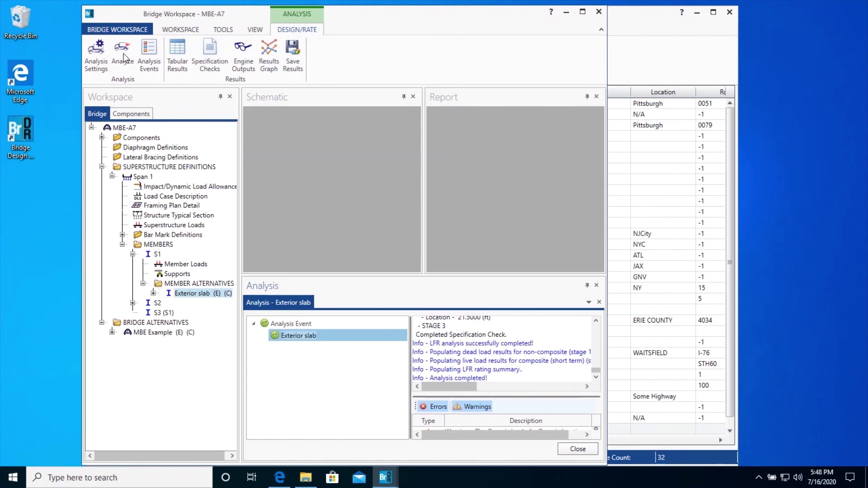
# Step: Review the Exterior slab's LFD tabular results and Stage 3 specification checks at Span 1 - 1.67 ft
pyautogui.click(177, 55)
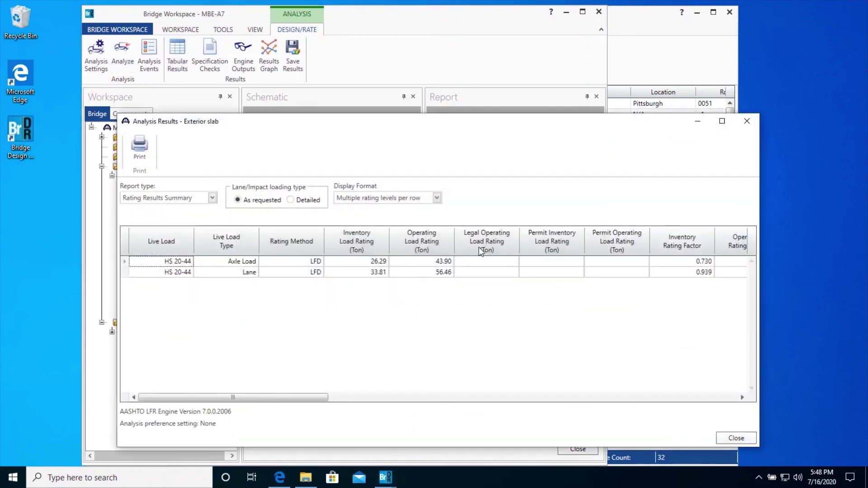
pyautogui.click(736, 438)
pyautogui.click(213, 53)
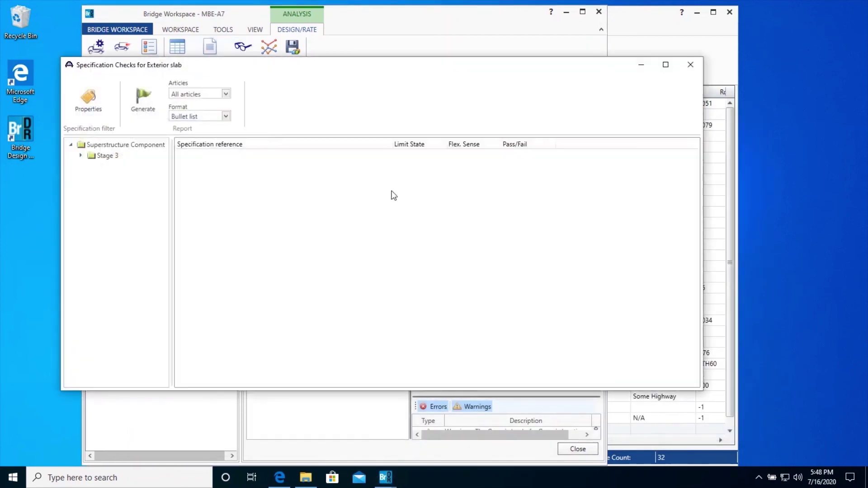
pyautogui.click(81, 156)
pyautogui.click(92, 166)
pyautogui.click(124, 189)
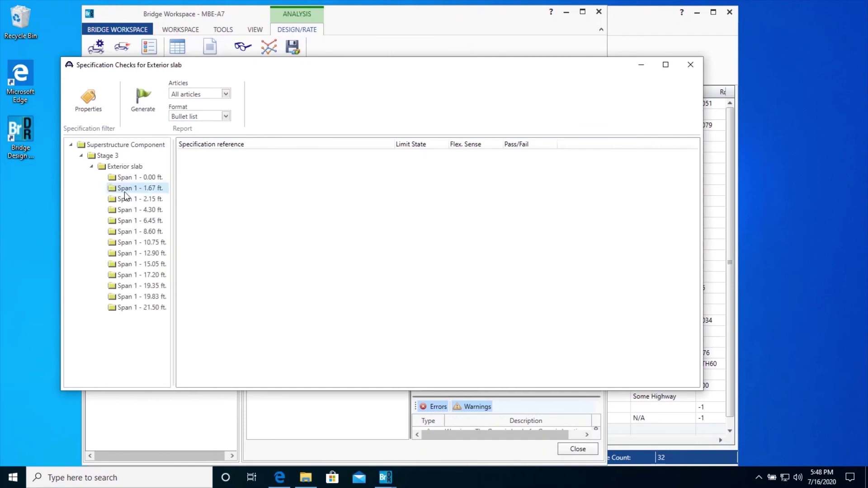
pyautogui.click(691, 66)
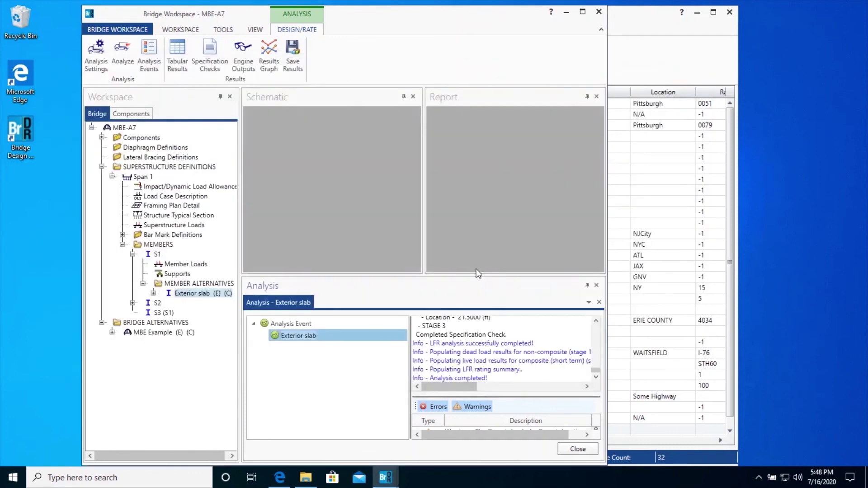
pyautogui.click(223, 30)
# Step: Generate the LFD analysis output report, review it, then close it and the Report Tool
pyautogui.click(172, 57)
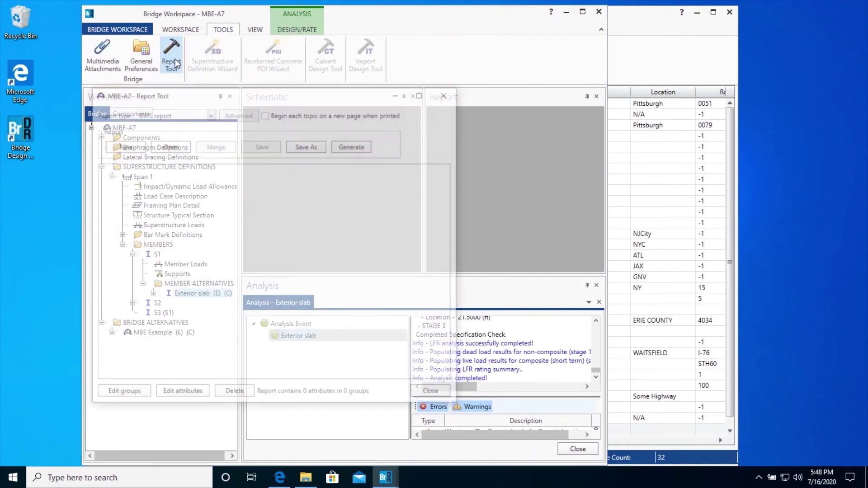
pyautogui.click(169, 113)
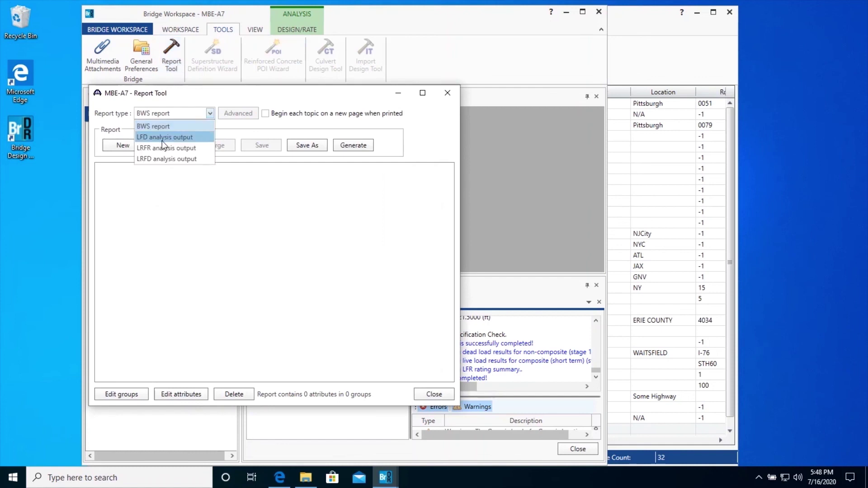
pyautogui.click(162, 139)
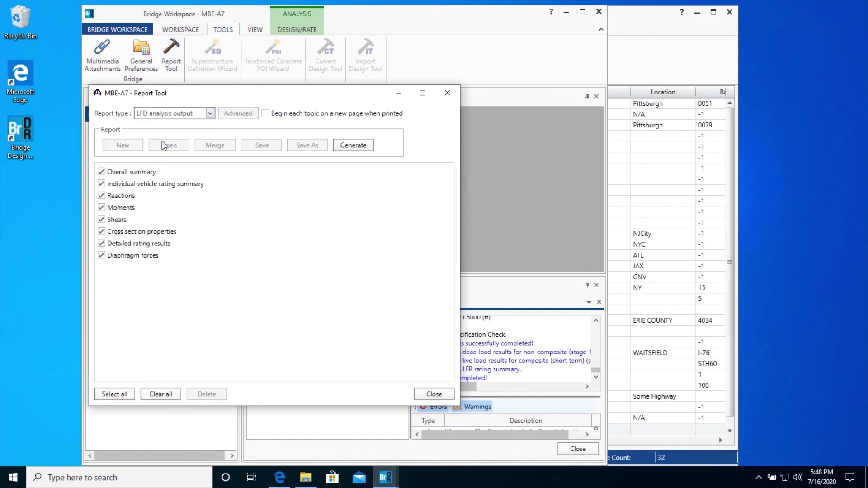
pyautogui.click(353, 145)
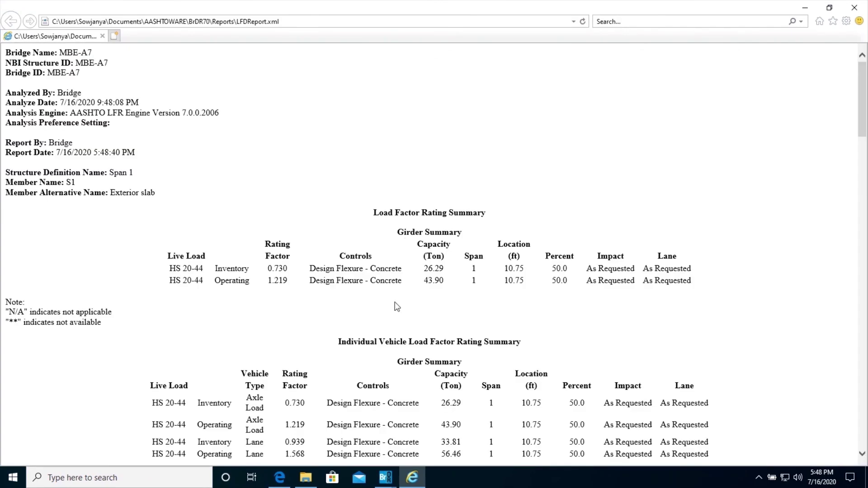
pyautogui.click(856, 11)
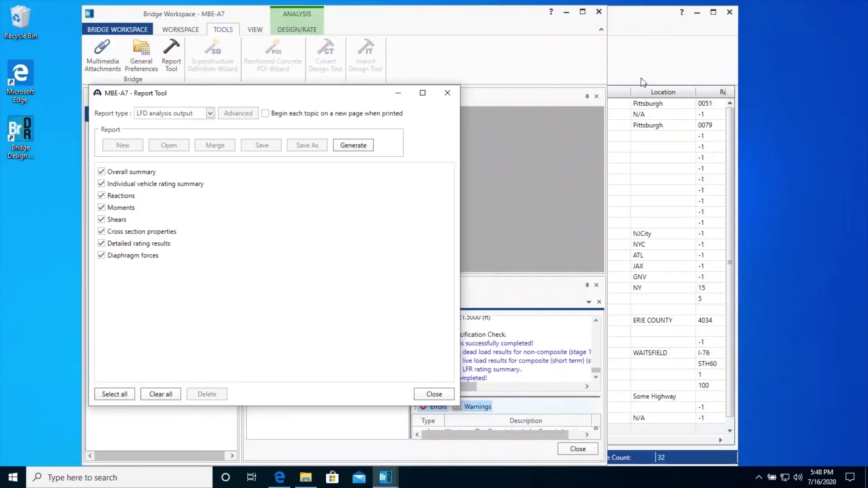
pyautogui.click(445, 398)
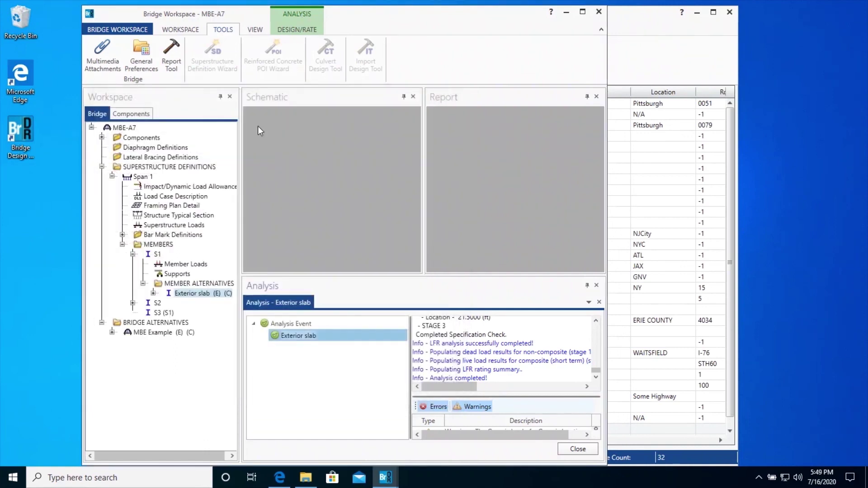
# Step: Clear the previous rating vehicles and set the rating method to ASD
pyautogui.click(291, 33)
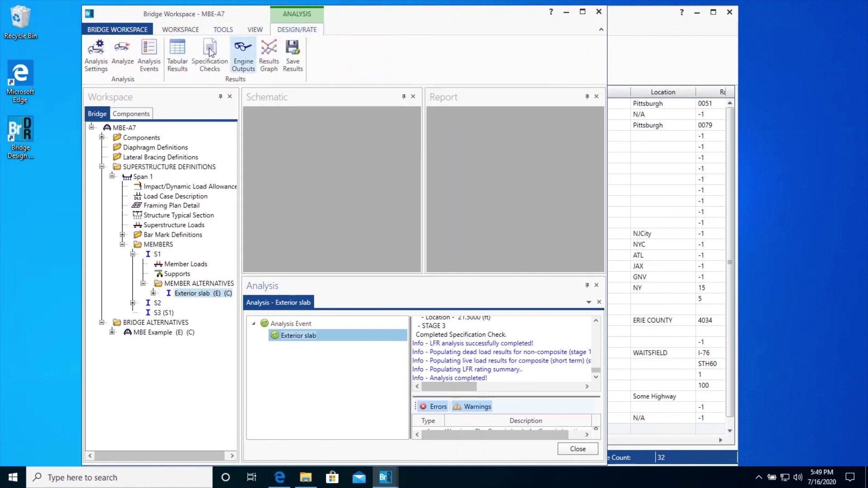
pyautogui.click(95, 67)
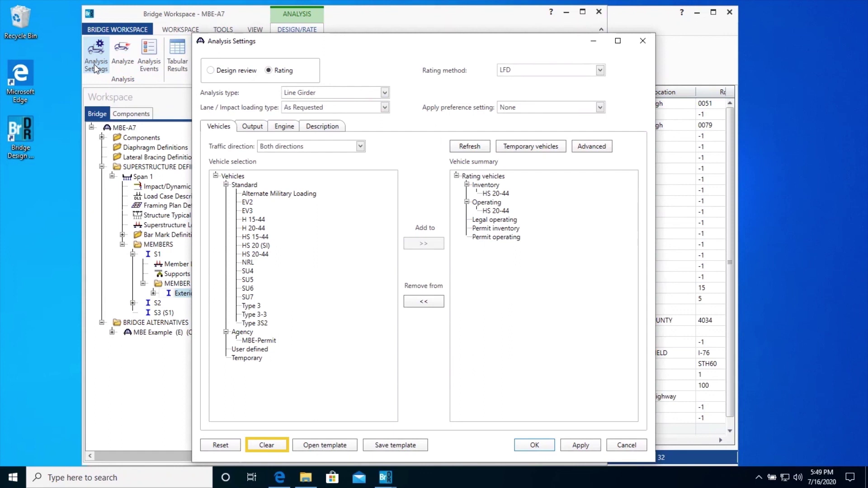
pyautogui.click(271, 446)
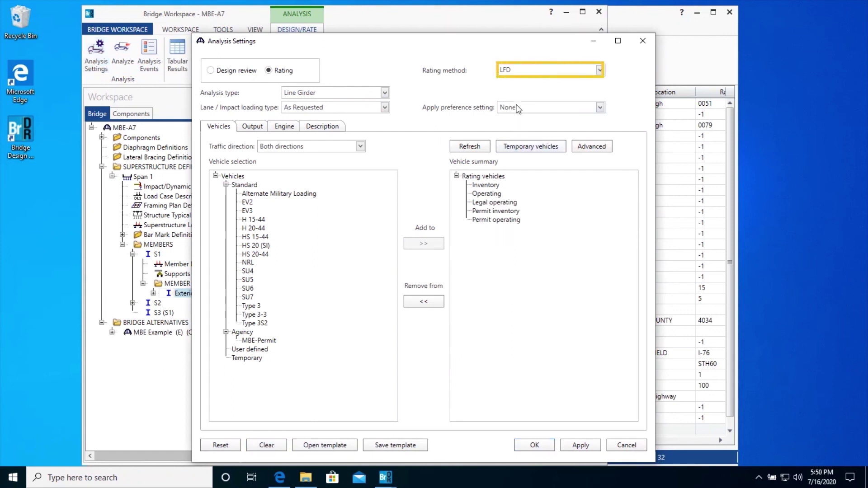
pyautogui.click(530, 72)
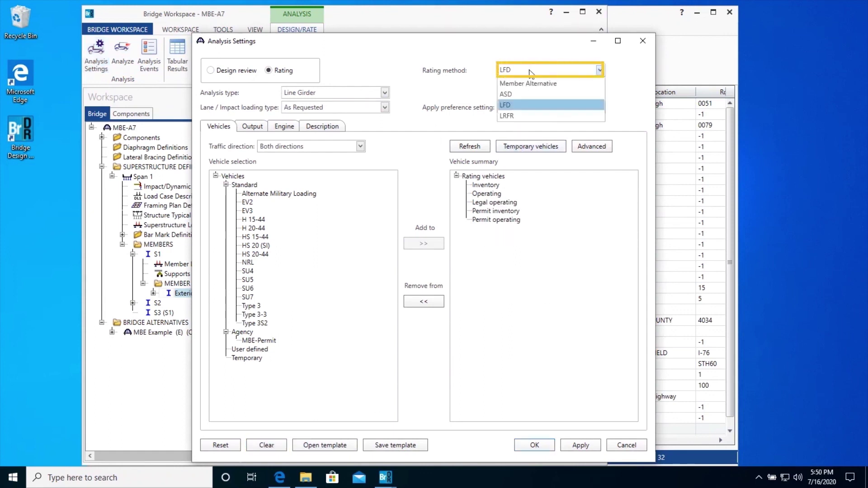
pyautogui.click(521, 95)
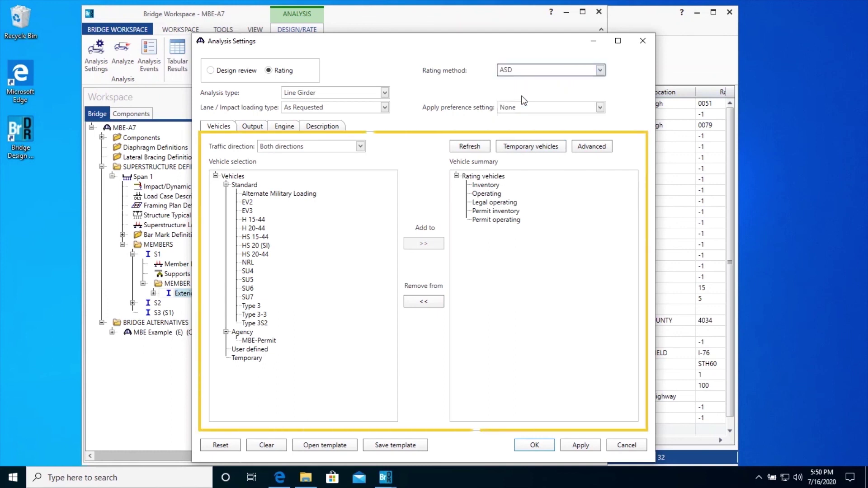
# Step: Assign the Type 3 truck to inventory and operating levels and accept the settings
pyautogui.click(485, 186)
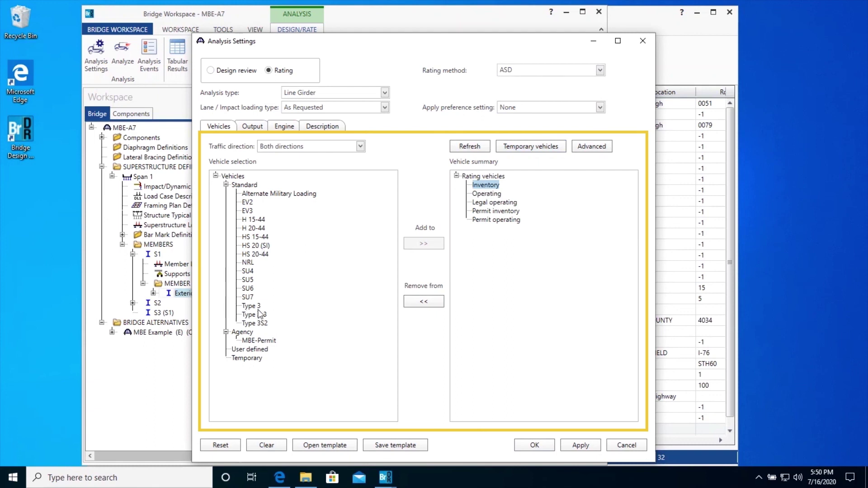
pyautogui.doubleClick(258, 309)
pyautogui.click(483, 204)
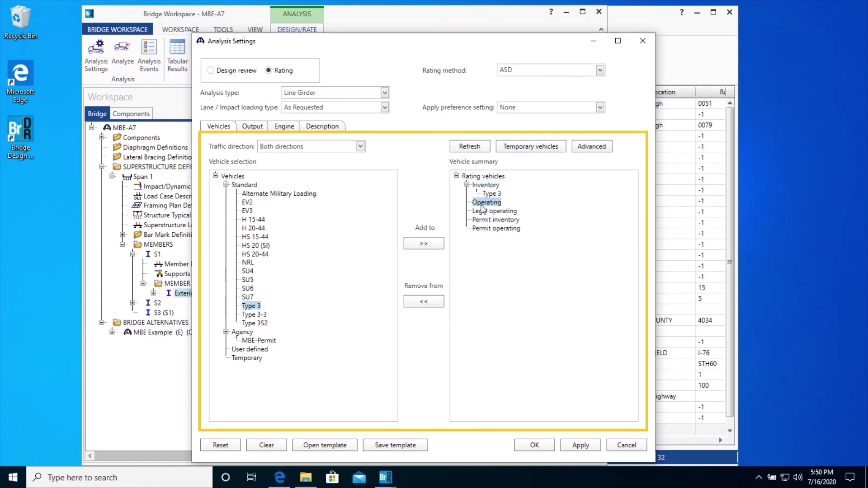
pyautogui.doubleClick(254, 310)
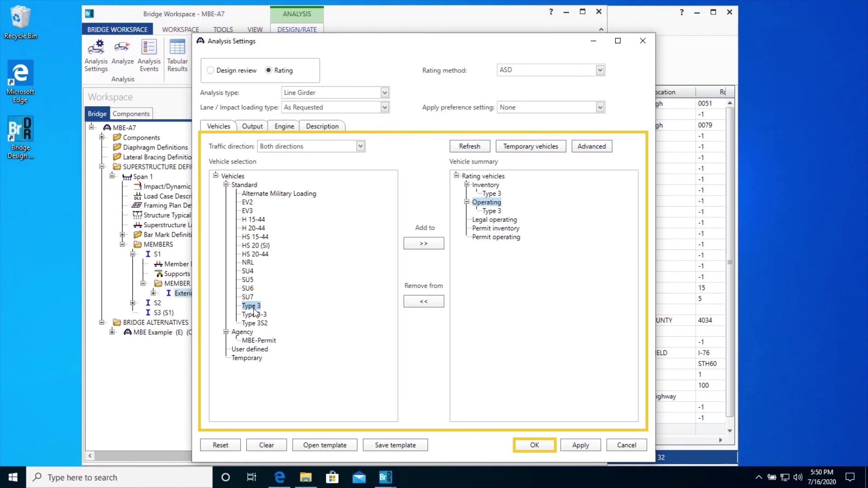
pyautogui.click(544, 448)
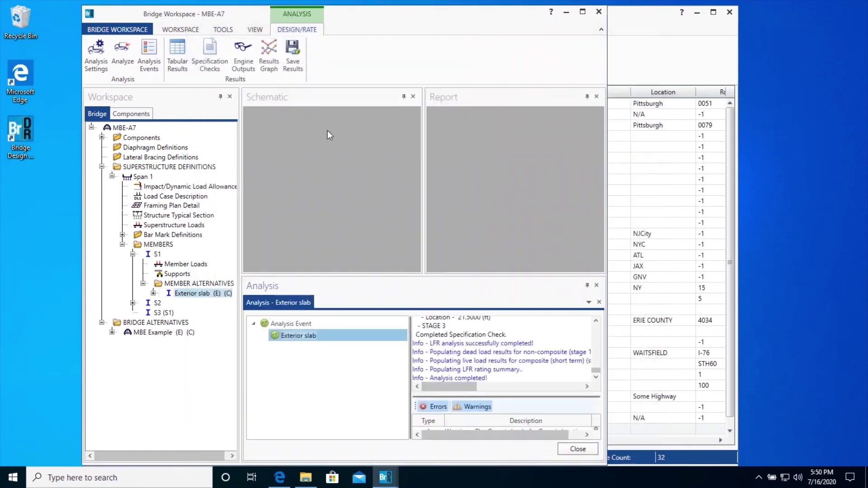
# Step: Run the ASD rating of the exterior slab and review Type 3 ratings: 11.02 ton inventory, 26.25 ton operating
pyautogui.click(121, 62)
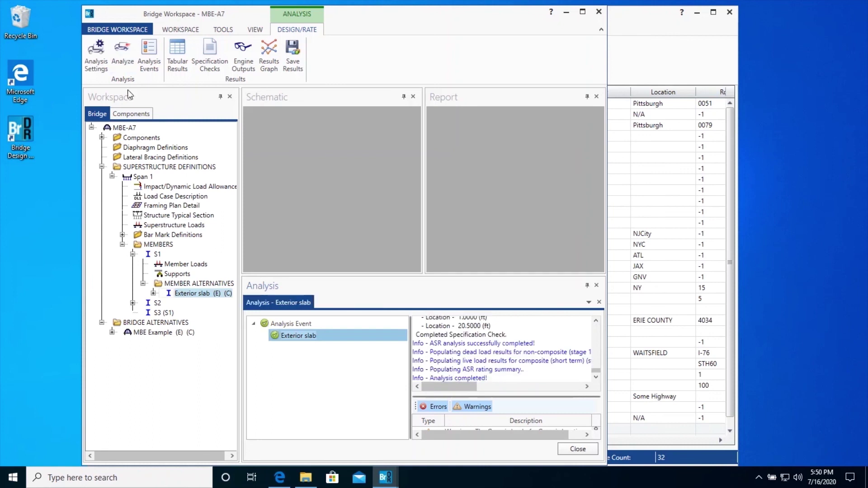
pyautogui.click(179, 67)
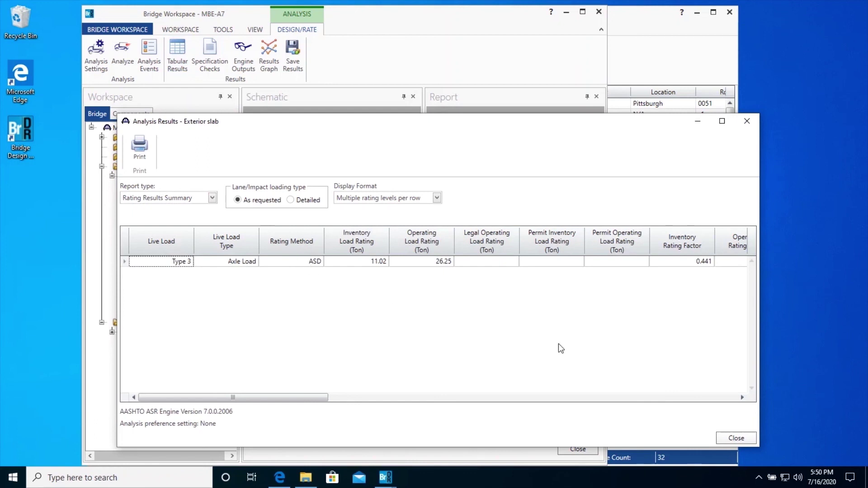
pyautogui.click(737, 438)
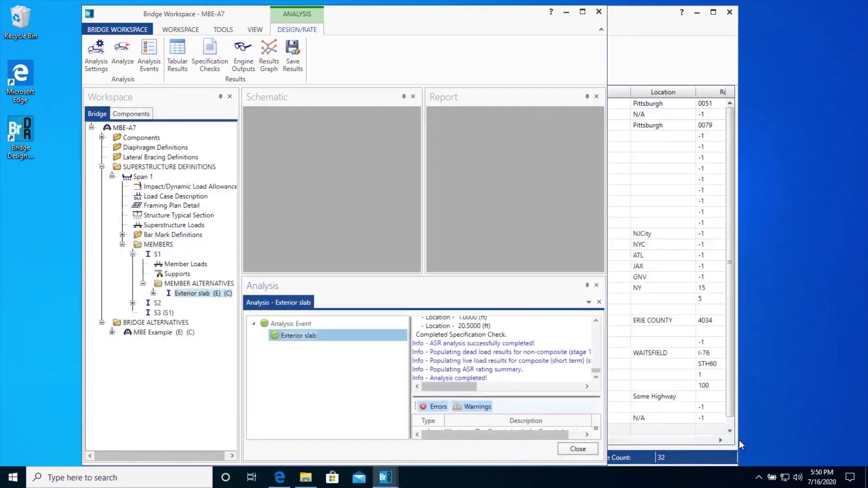